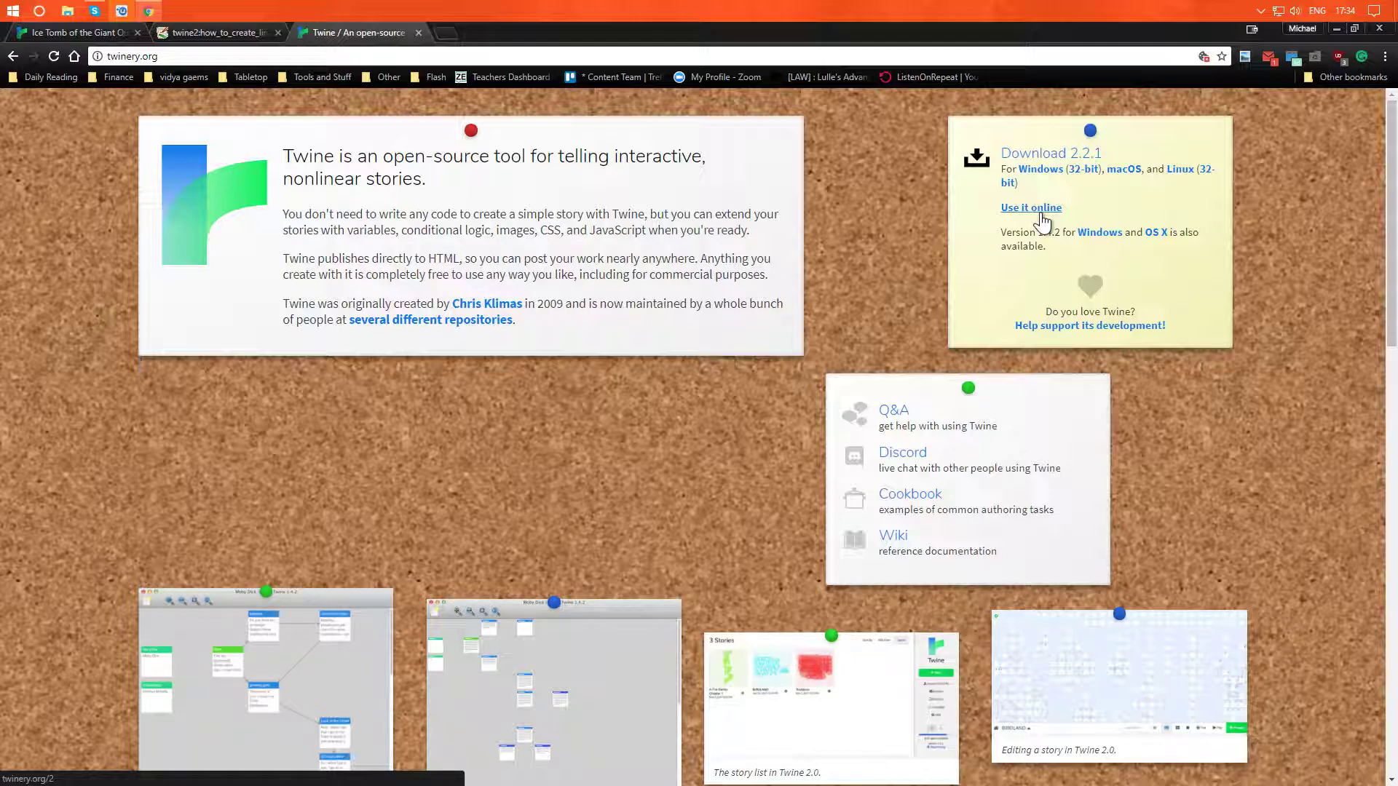
# - Switch to the Ice Tomb of the Giant Queen story map and test the story starting from the T2. Vestibule passage
pyautogui.click(81, 33)
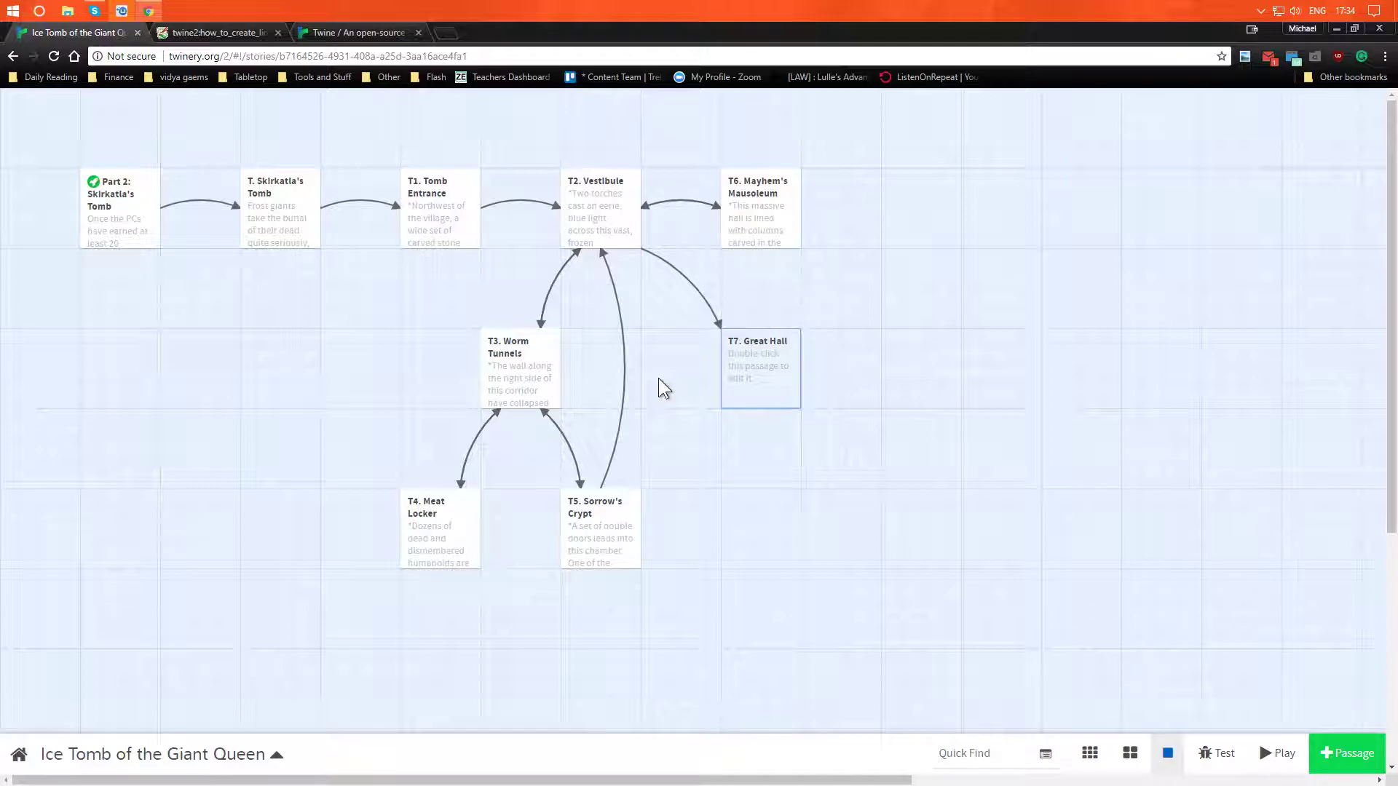
pyautogui.moveTo(617, 212)
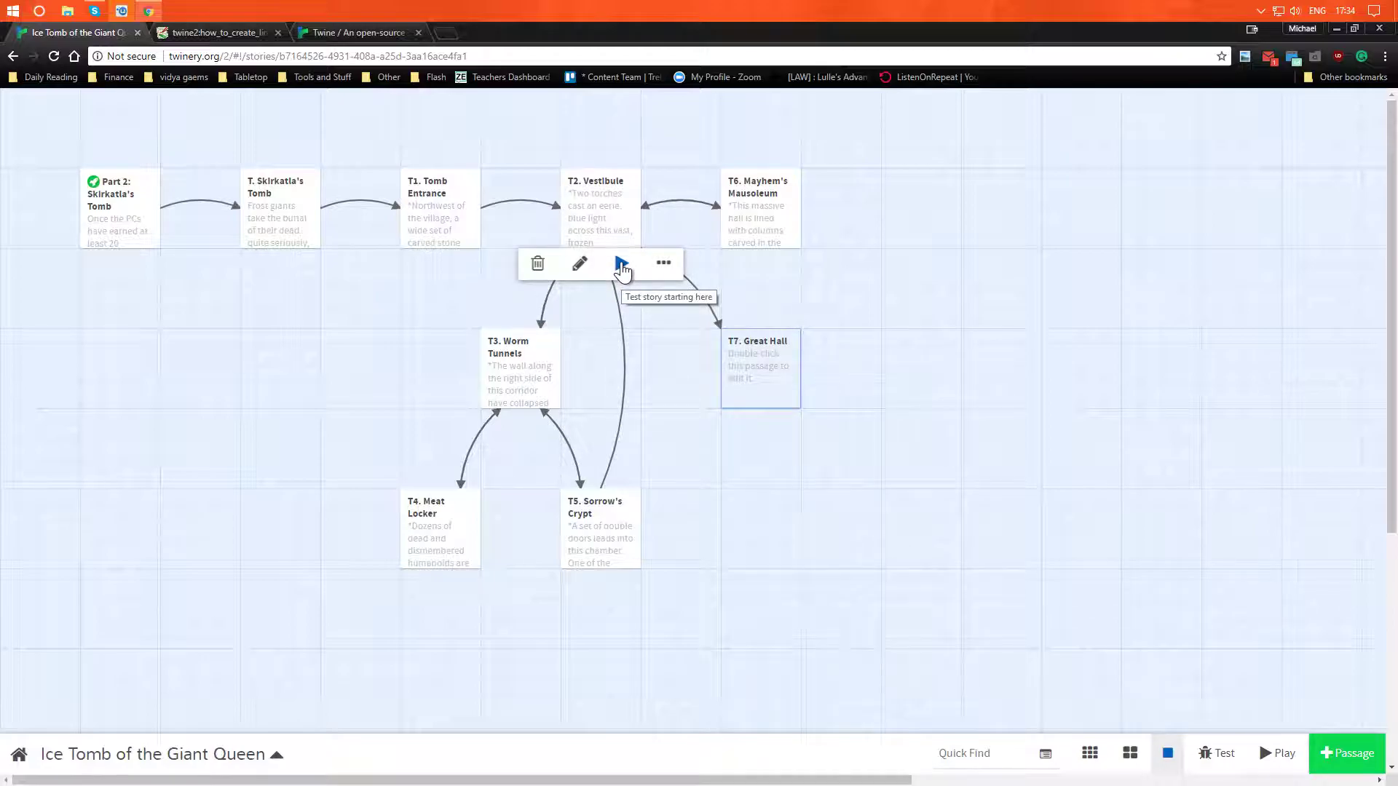
pyautogui.click(609, 225)
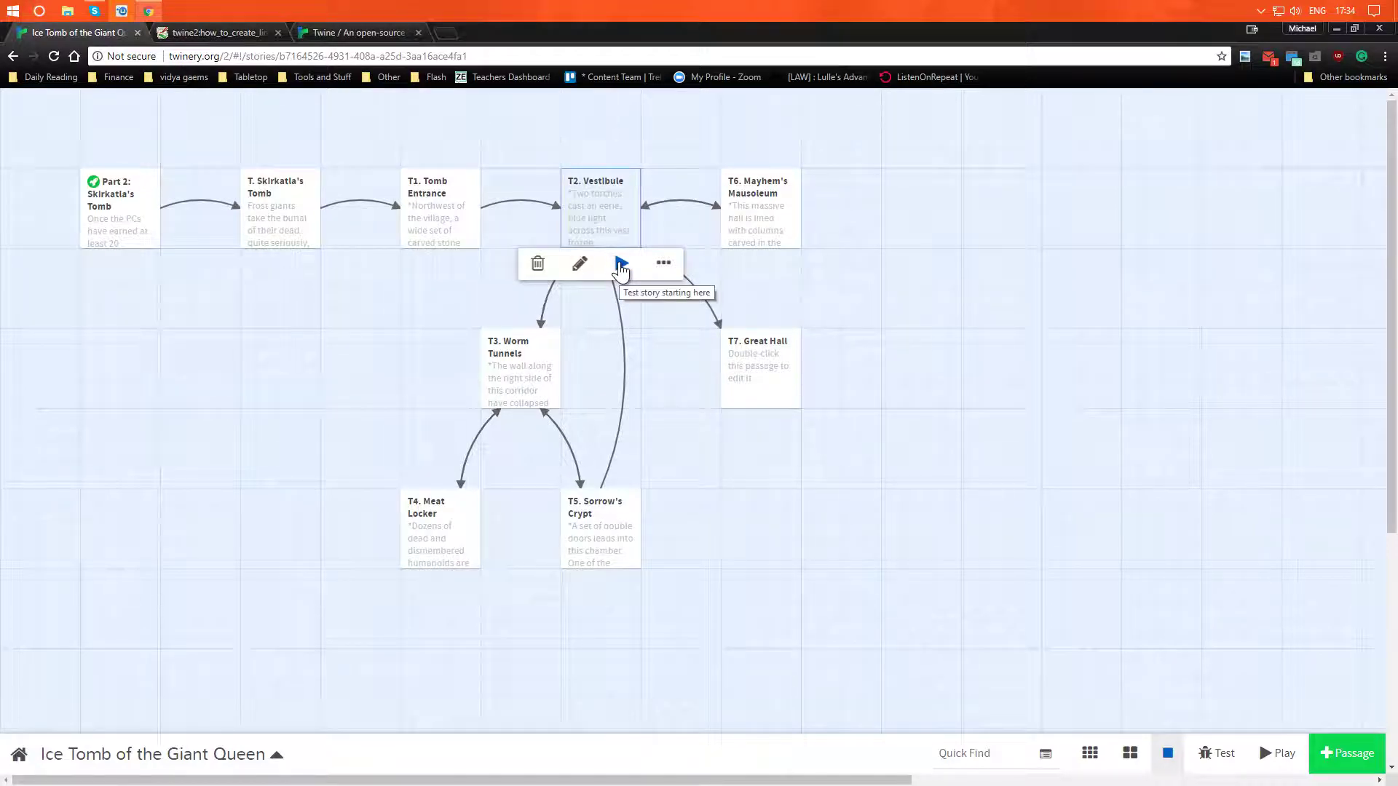
pyautogui.click(620, 264)
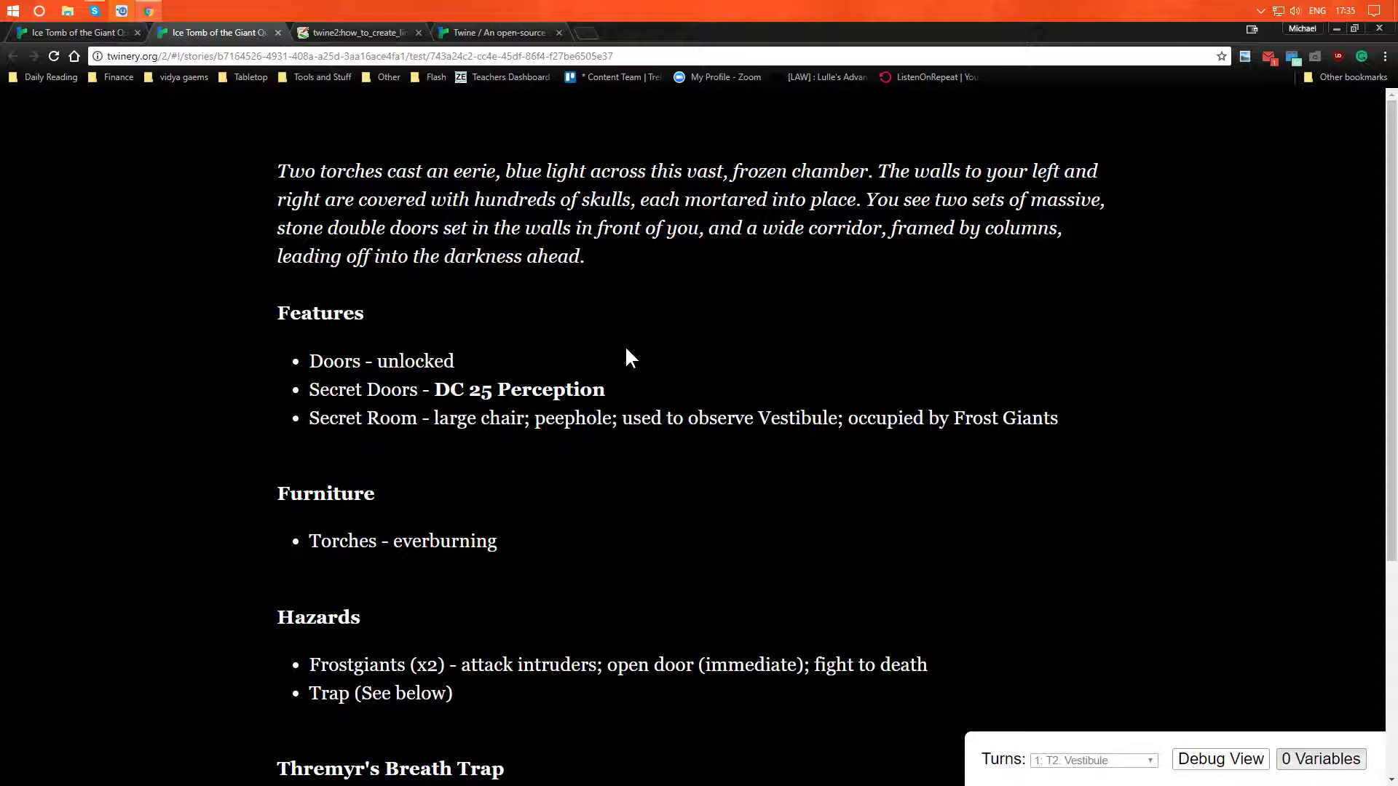
# - Read through the Vestibule passage, examining its features, hazards, trap description and exit links
pyautogui.scroll(-4, 614, 397)
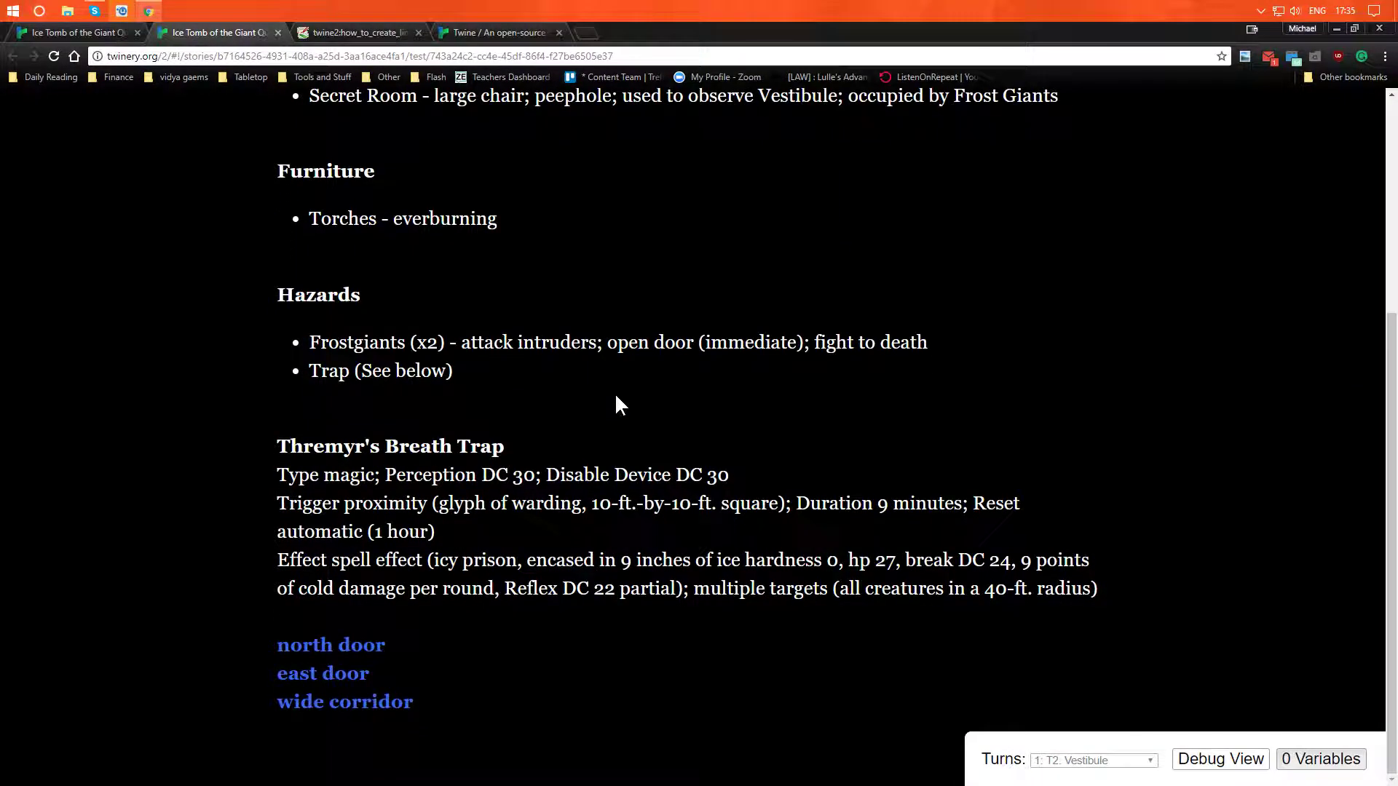
pyautogui.scroll(2, 611, 421)
pyautogui.scroll(-1, 612, 411)
pyautogui.scroll(-1, 612, 411)
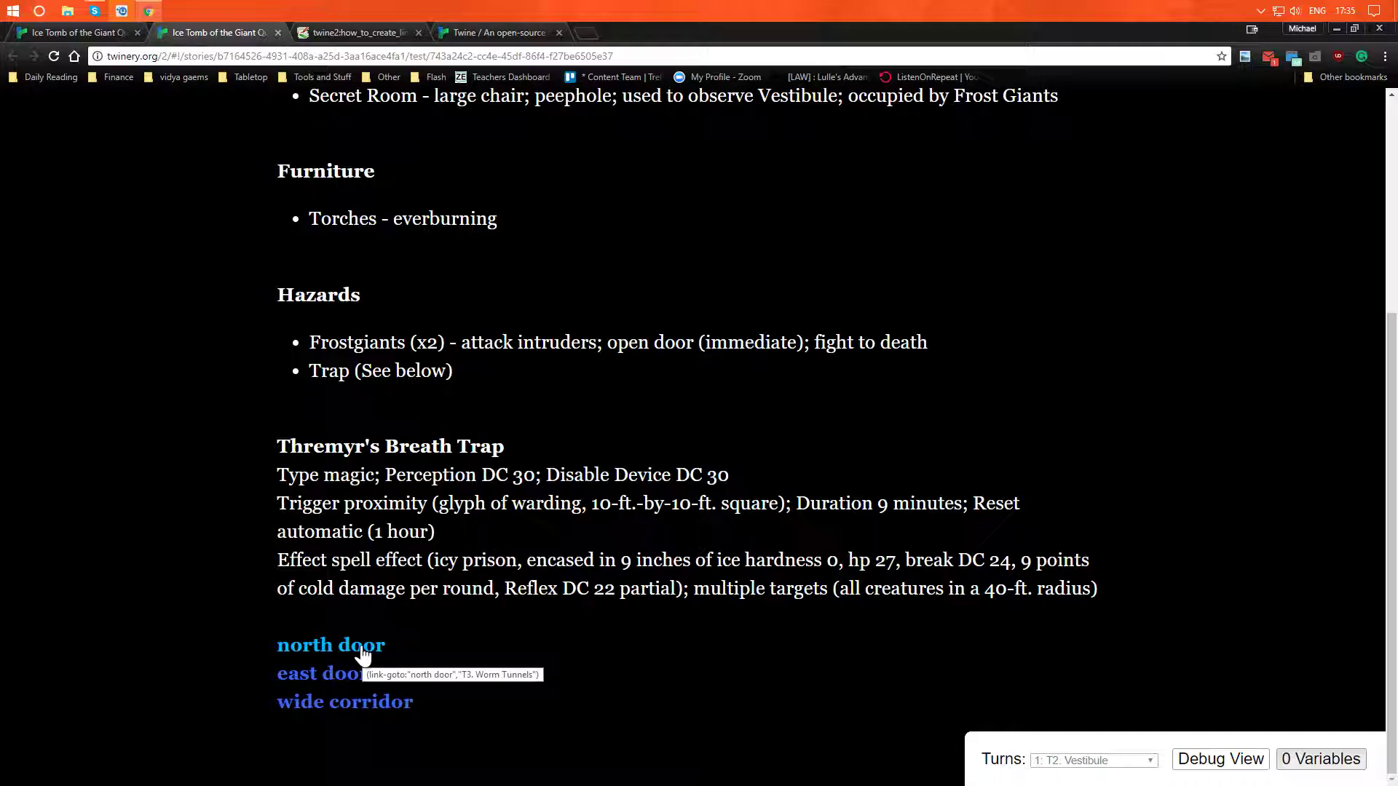
pyautogui.scroll(4, 362, 654)
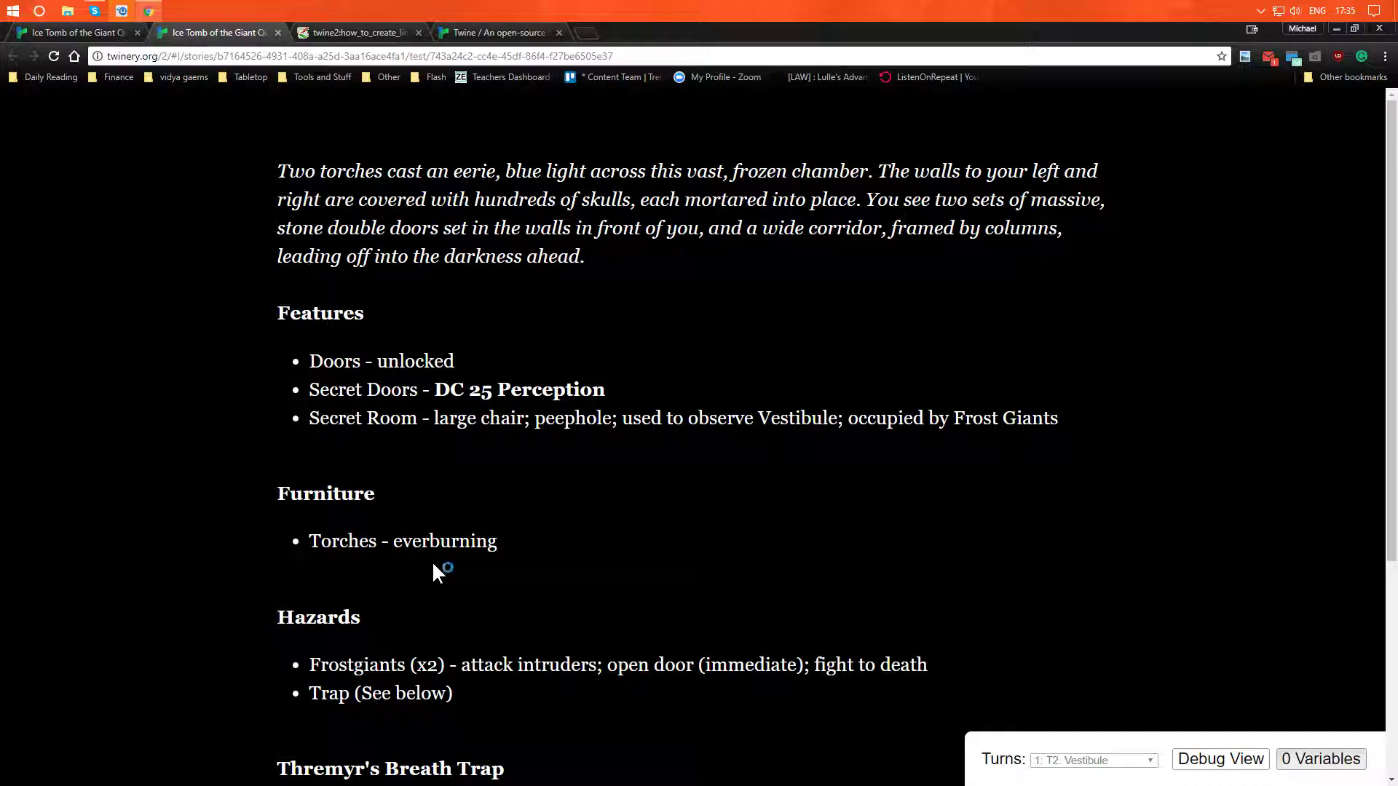
pyautogui.scroll(-1, 434, 562)
pyautogui.scroll(1, 437, 570)
pyautogui.scroll(-4, 440, 531)
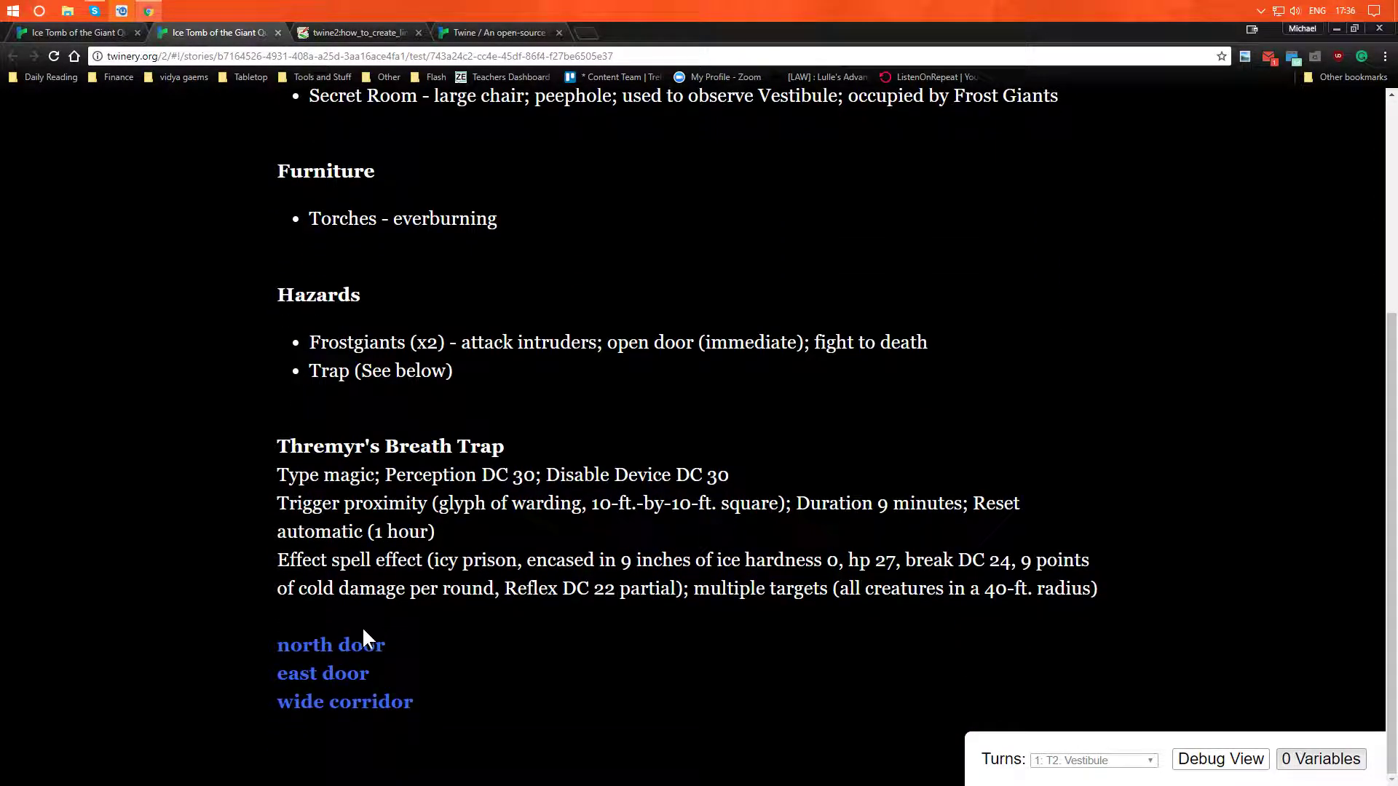
pyautogui.scroll(3, 461, 601)
pyautogui.scroll(2, 472, 585)
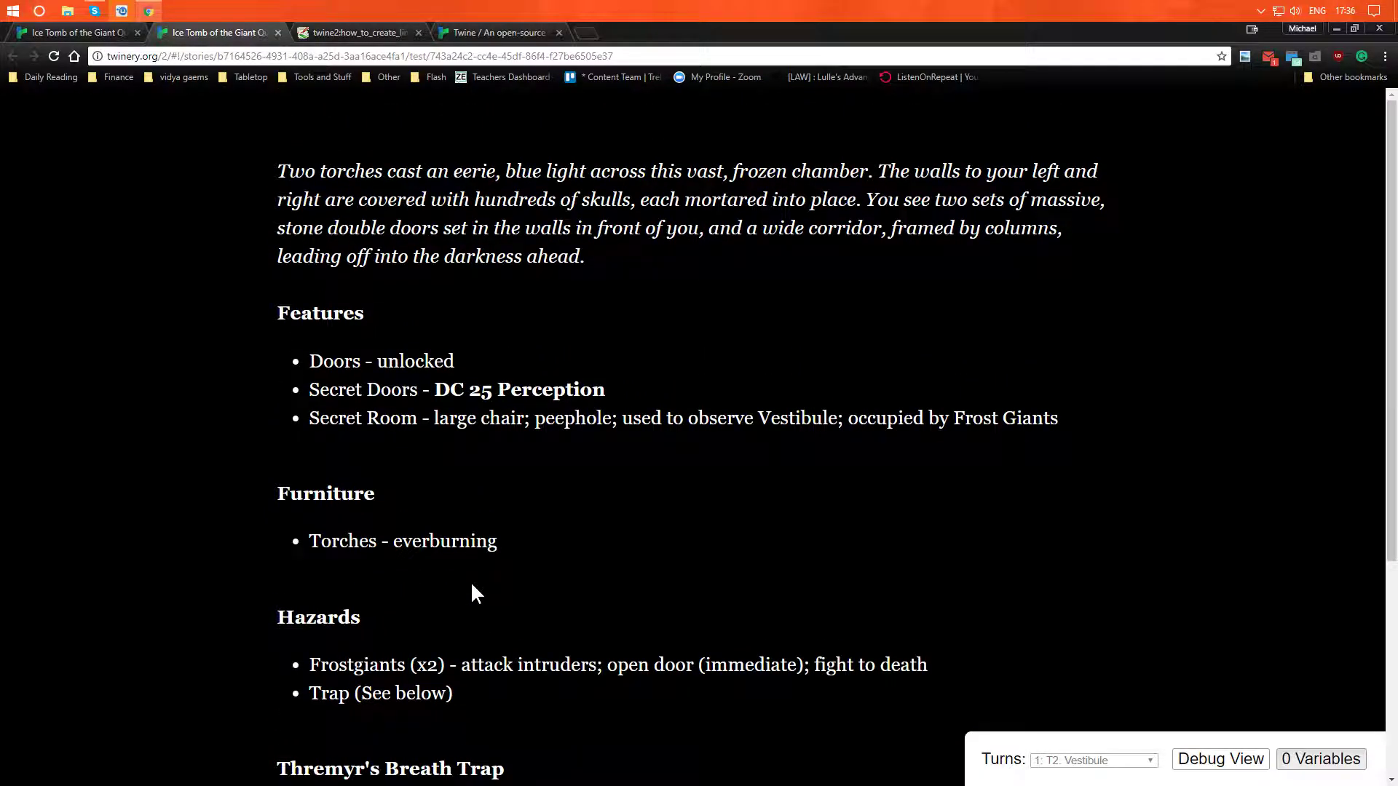
pyautogui.scroll(-4, 472, 585)
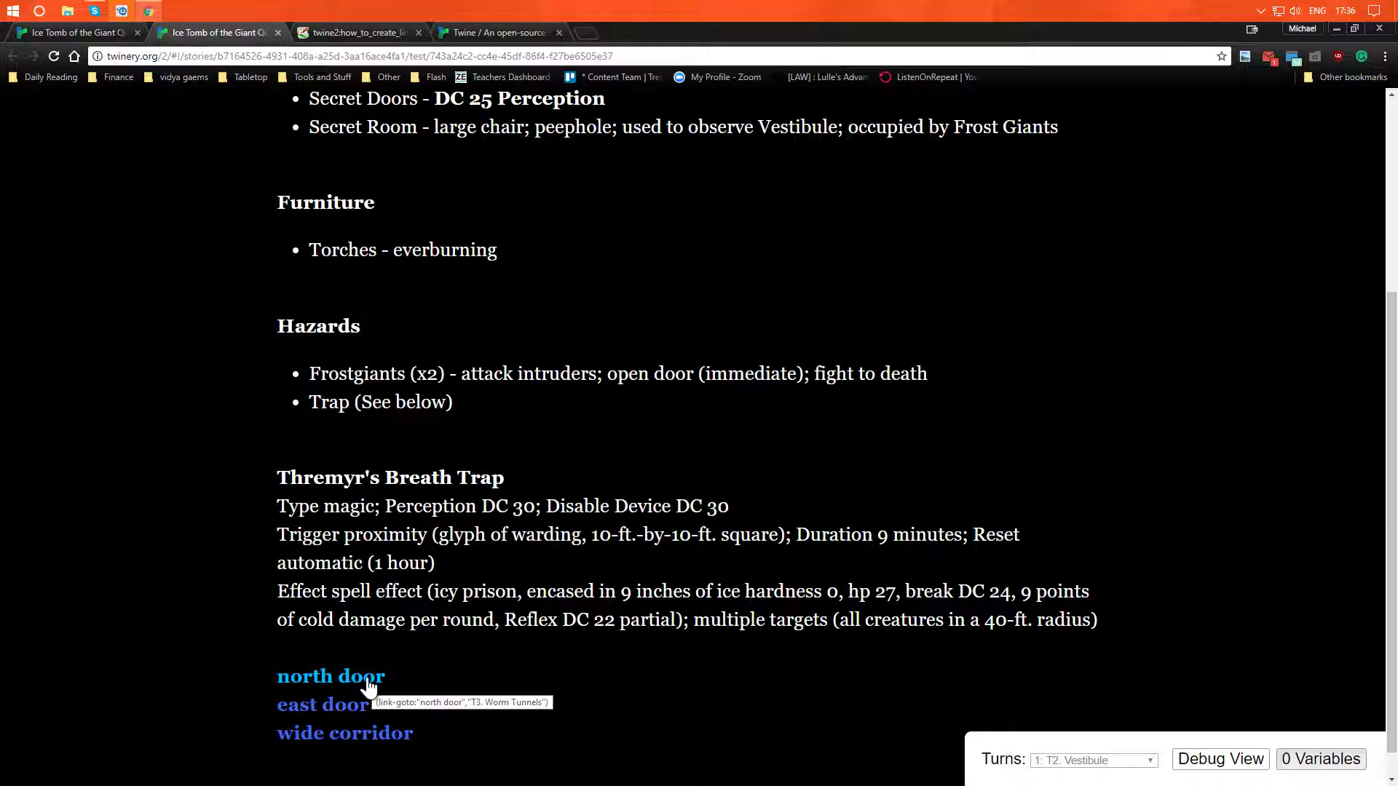
# - Follow the north door and the double doors on the left wall to the Meat Locker, and return to the Worm Tunnels
pyautogui.click(367, 684)
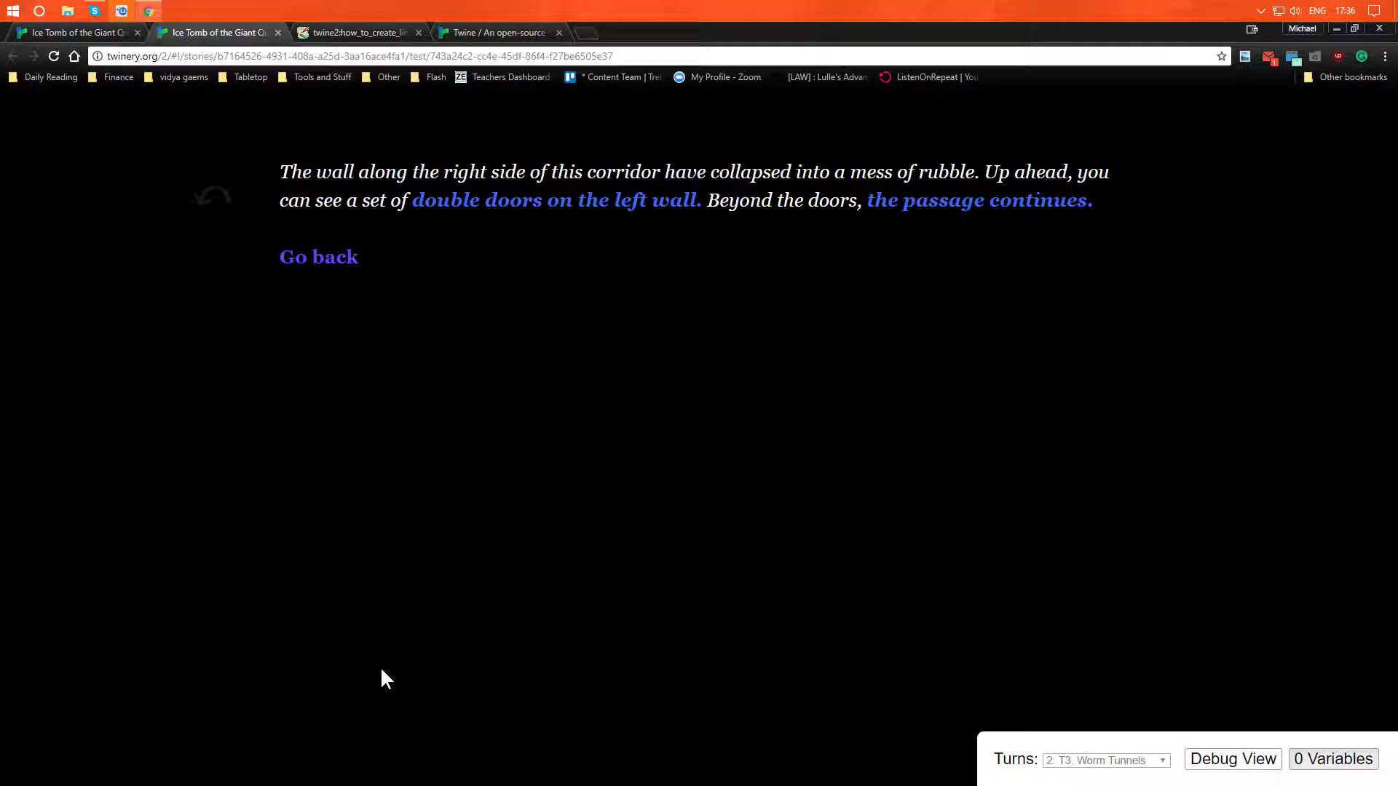
pyautogui.click(469, 211)
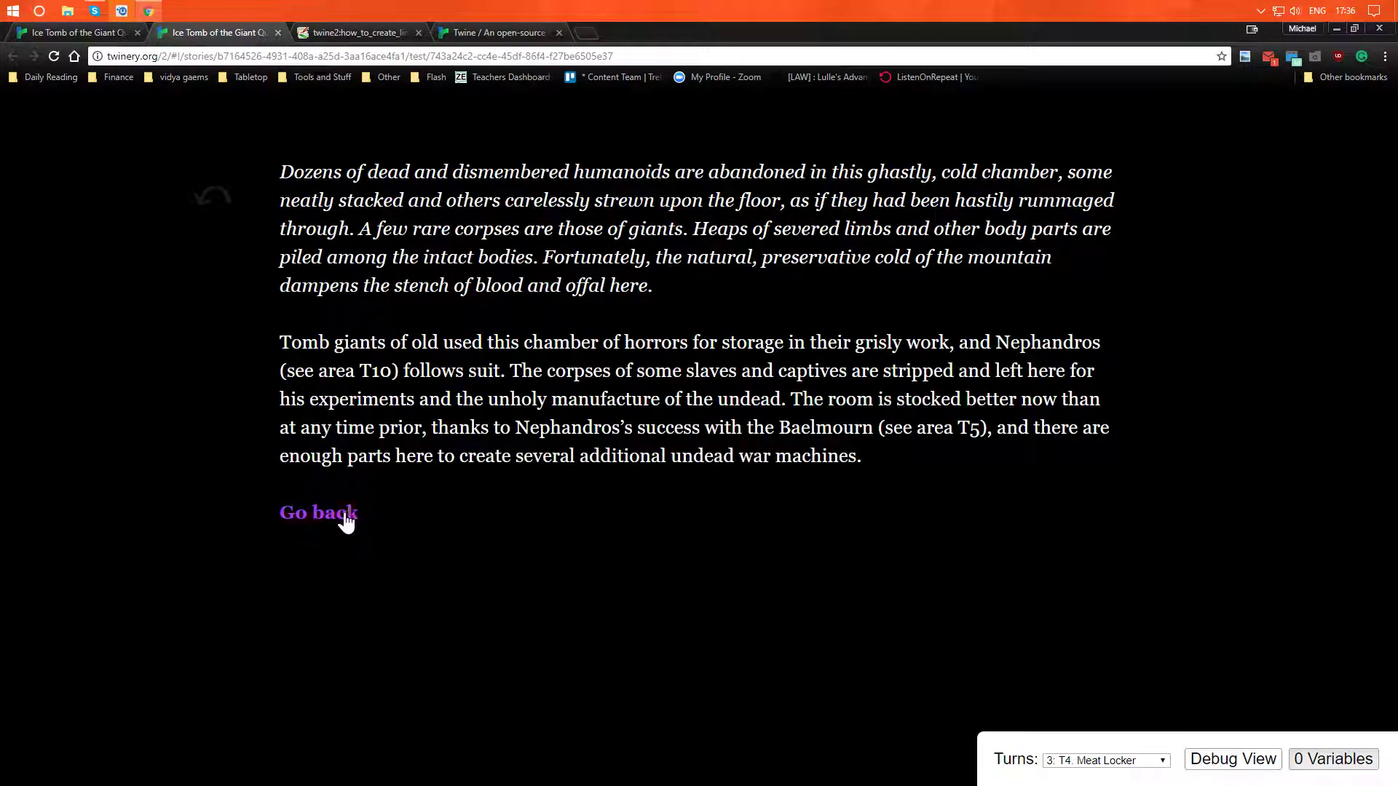
pyautogui.click(337, 514)
# - Follow the continuing passage to Sorrow's Crypt, and go back through the Worm Tunnels to the Vestibule
pyautogui.click(1008, 204)
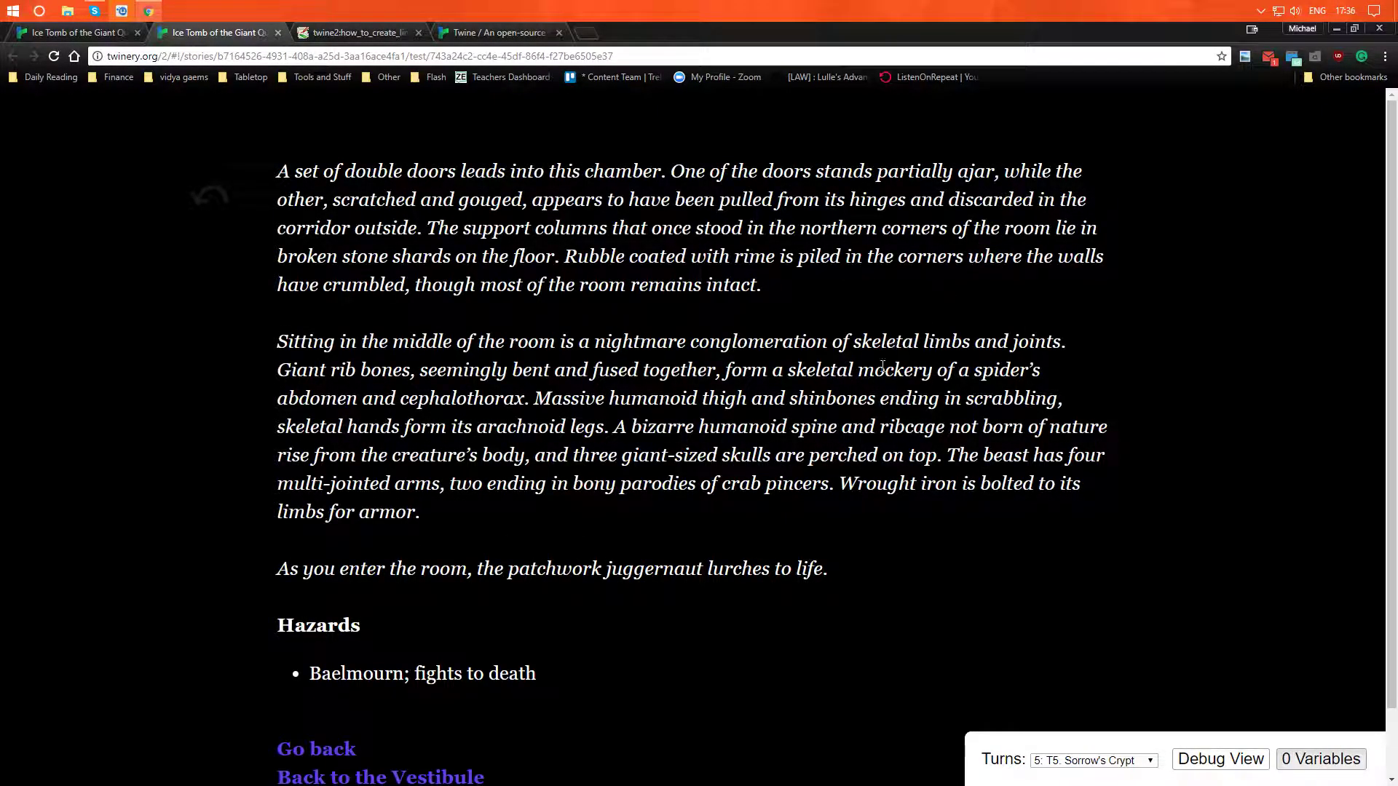
pyautogui.scroll(-1, 837, 413)
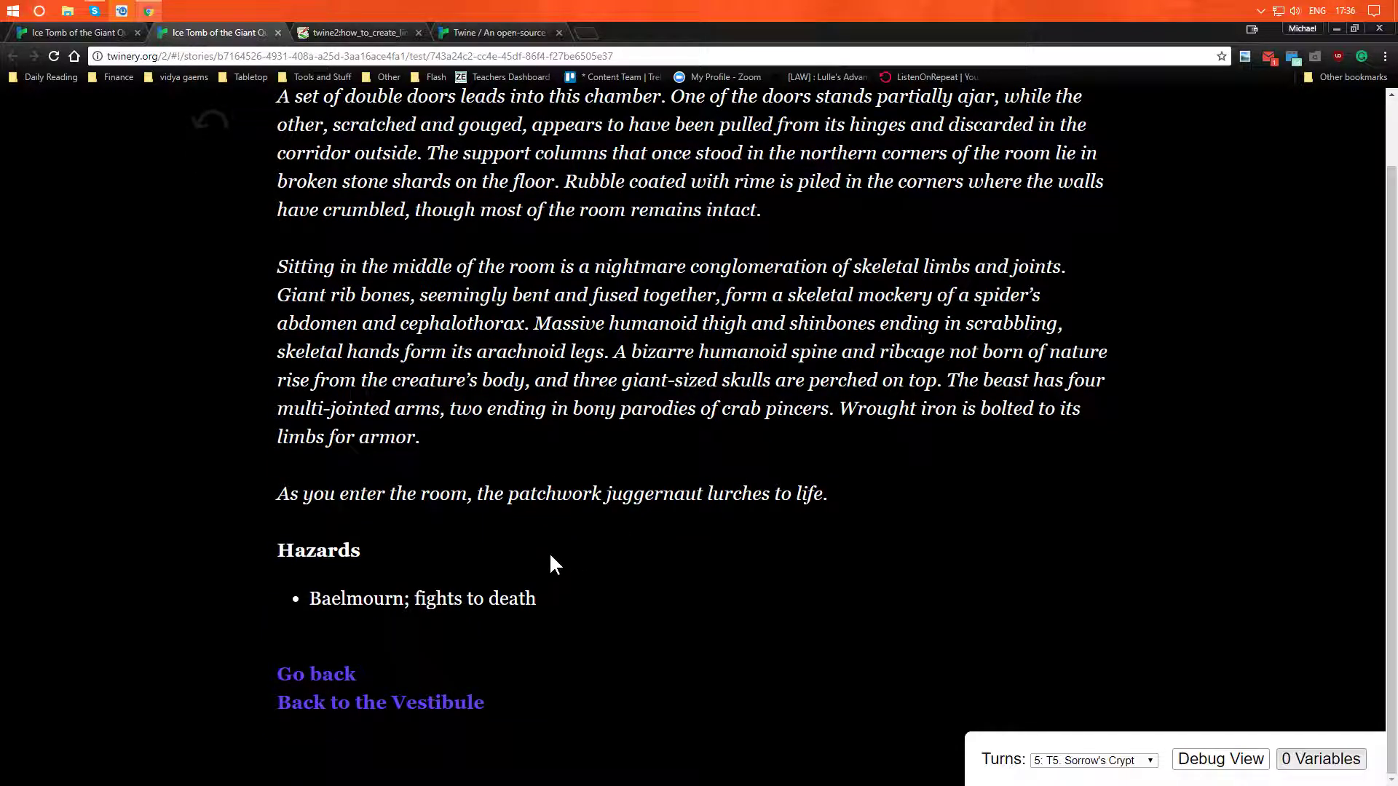
pyautogui.click(326, 682)
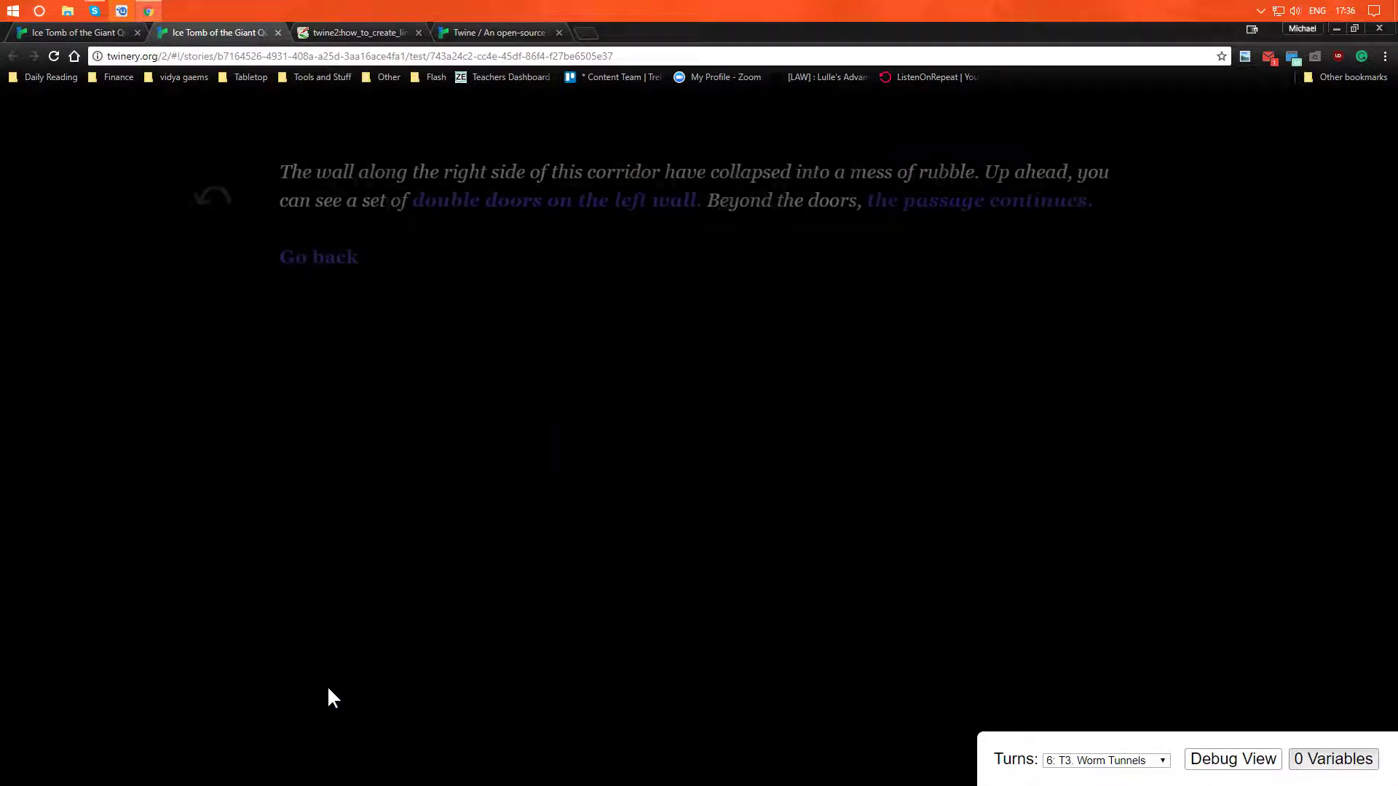
pyautogui.click(342, 271)
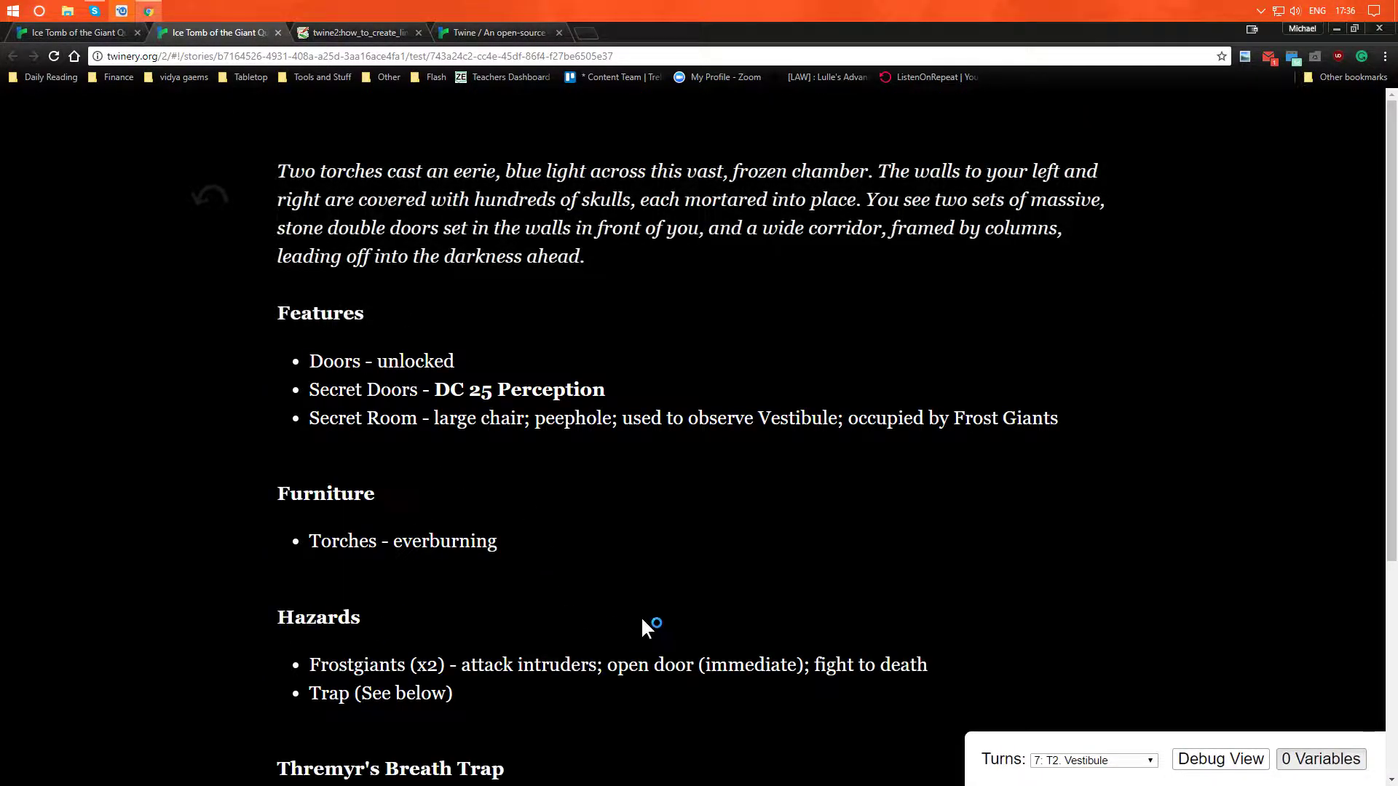
# - Revisit Sorrow's Crypt through the north door, return directly to the Vestibule with its shortcut link, and close the test
pyautogui.scroll(-3, 644, 627)
pyautogui.scroll(2, 547, 632)
pyautogui.scroll(-5, 547, 632)
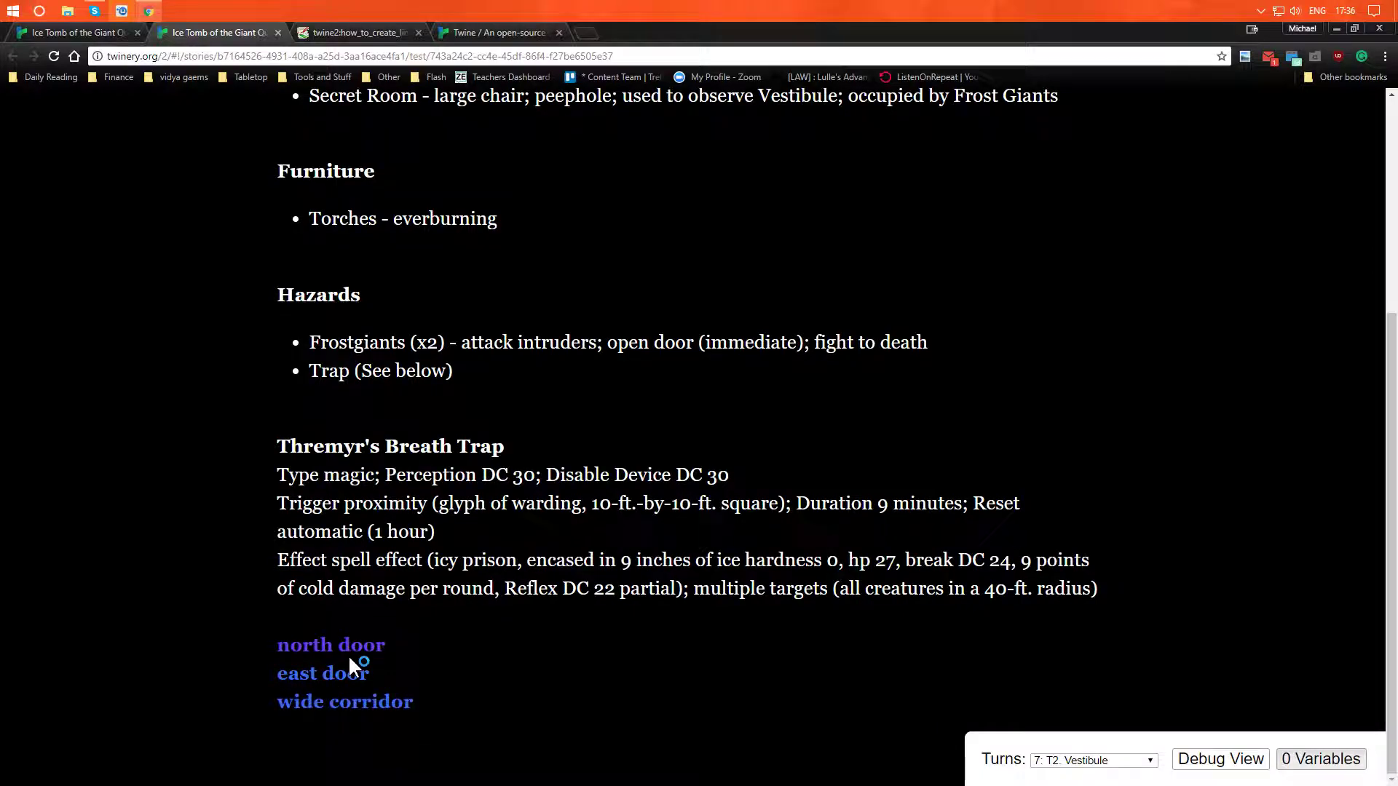
pyautogui.click(349, 656)
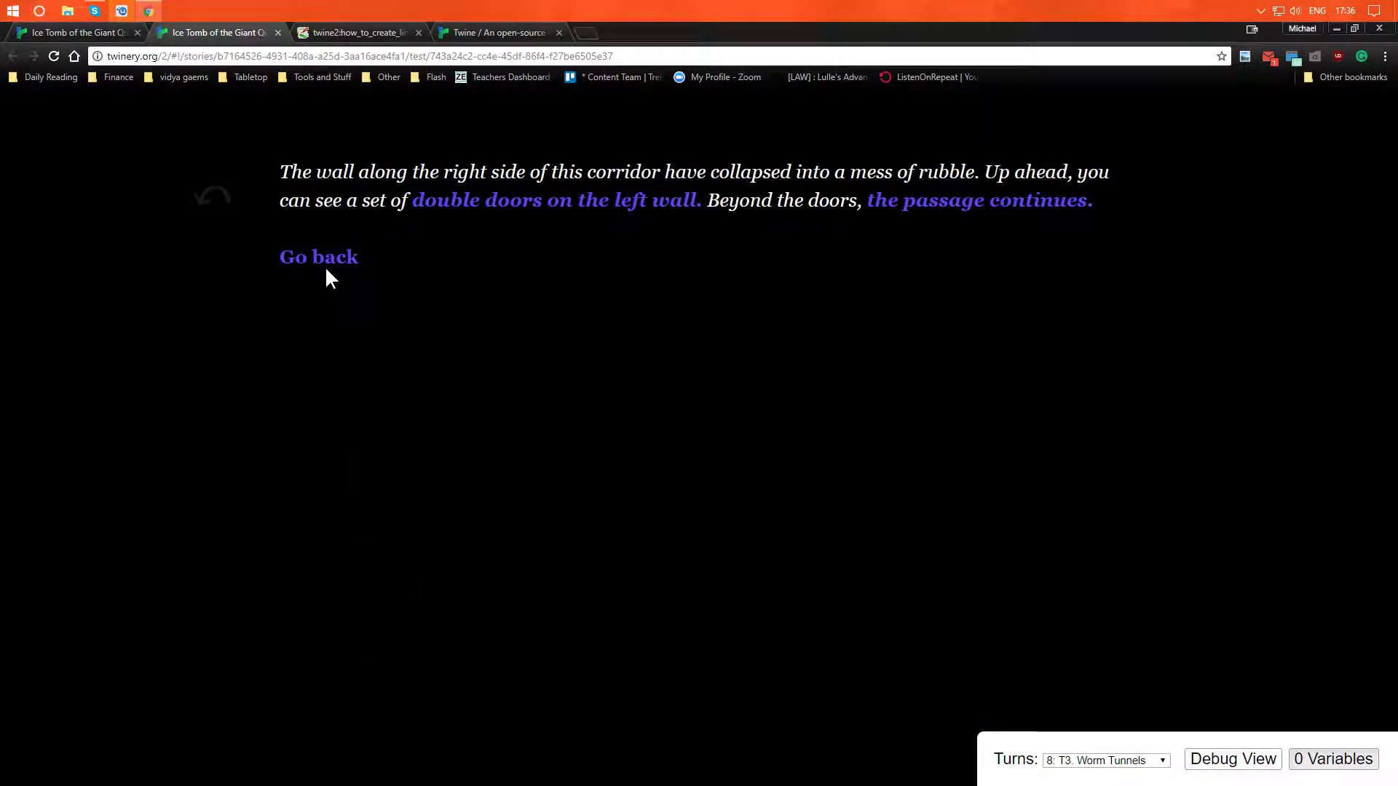
pyautogui.click(1016, 206)
pyautogui.scroll(-1, 534, 548)
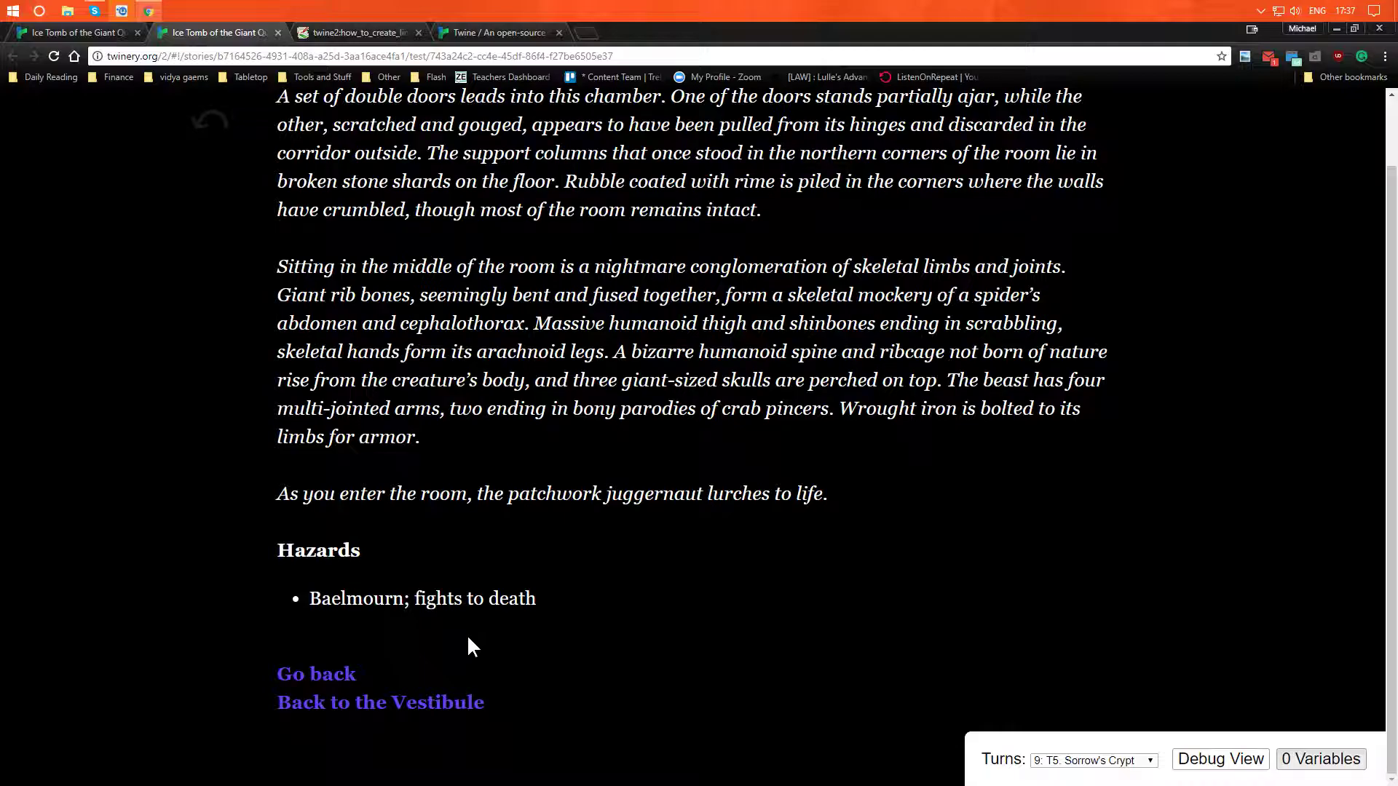
pyautogui.click(446, 708)
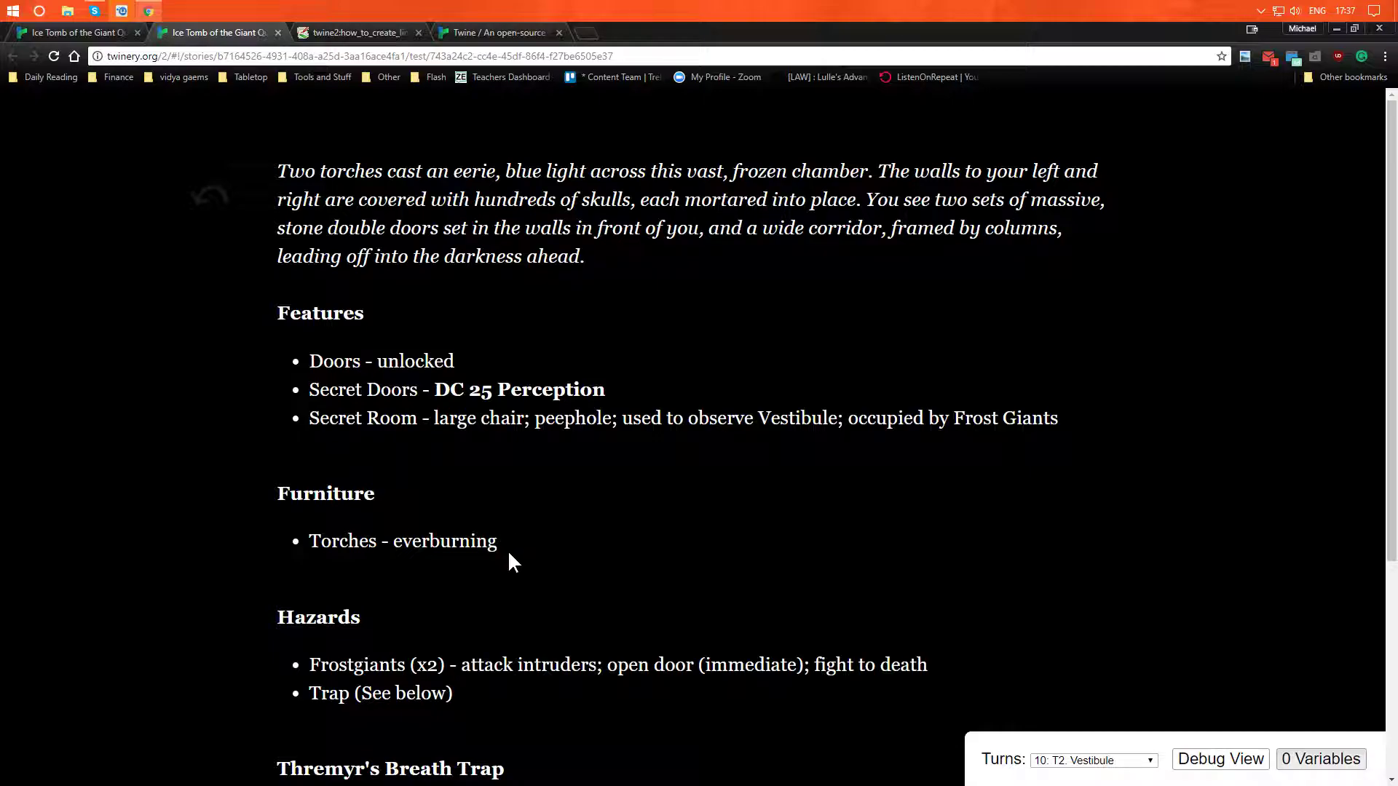
pyautogui.click(276, 32)
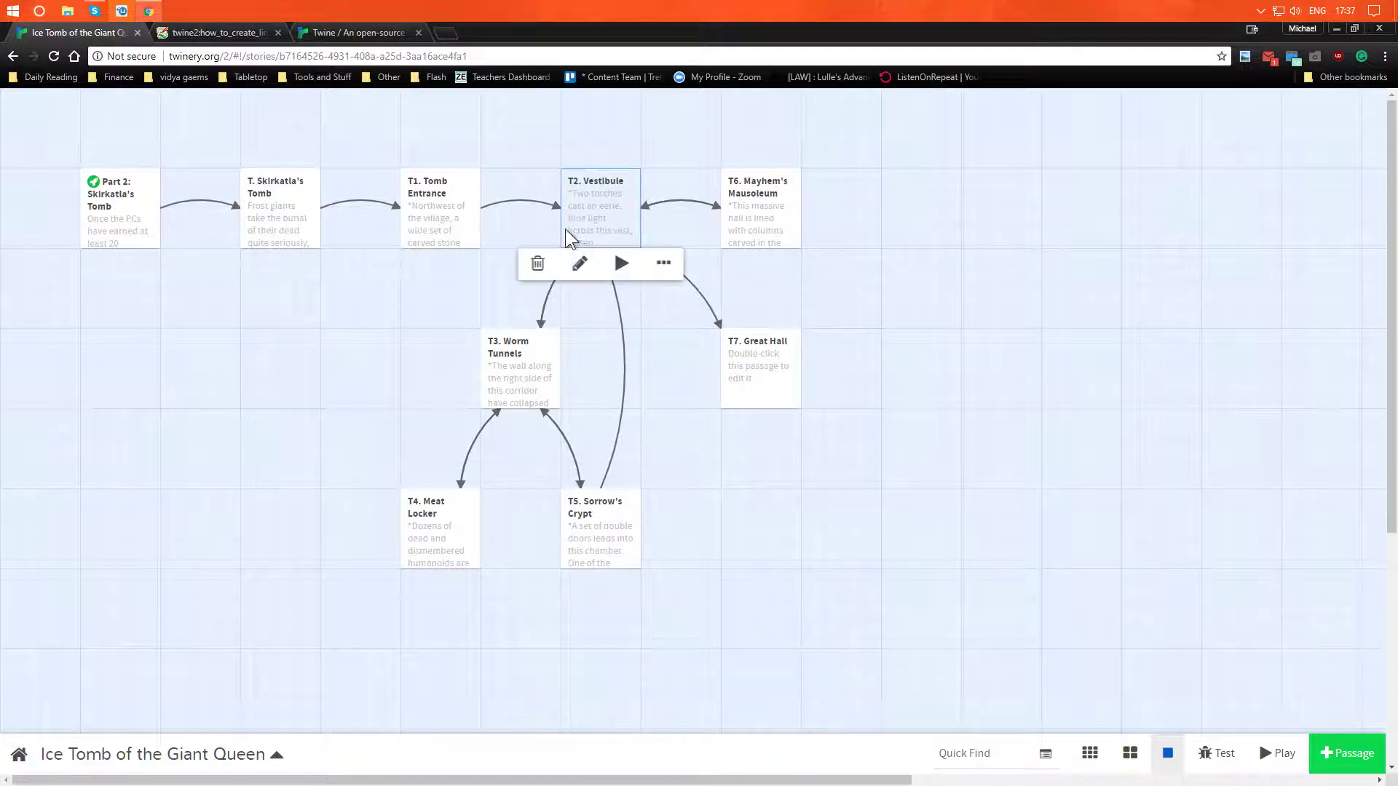
# - Open the T7. Great Hall passage for editing and add the tag "Encounter"
pyautogui.moveTo(740, 393)
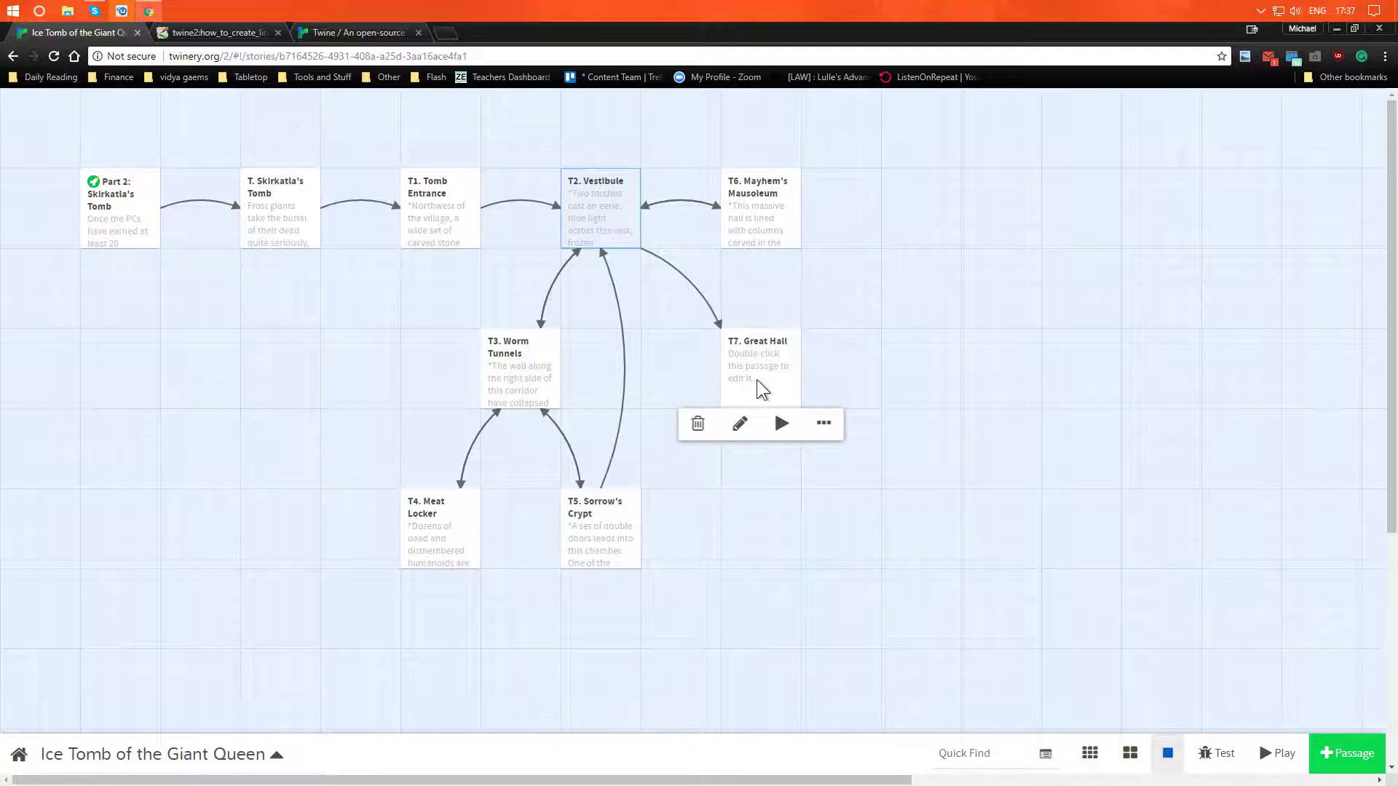
pyautogui.click(758, 380)
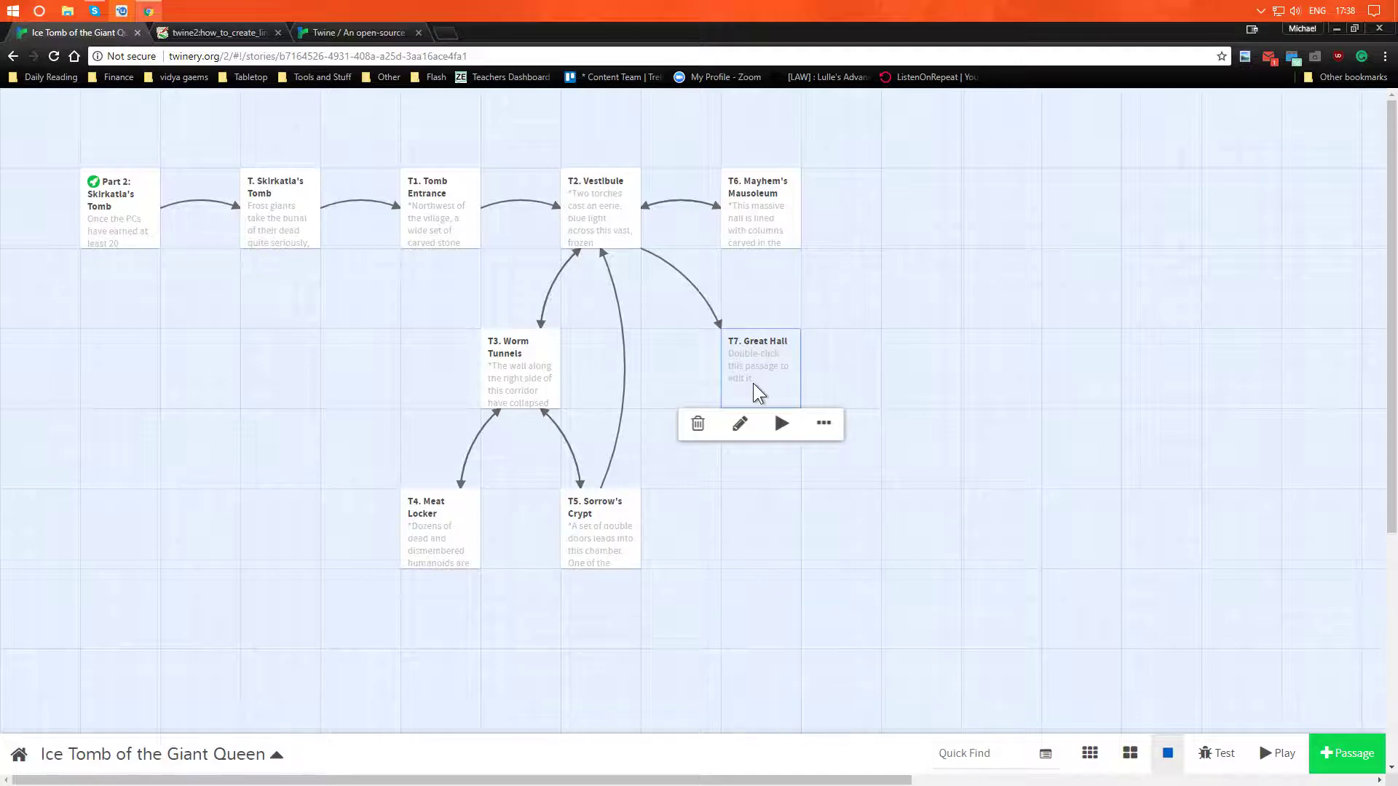
pyautogui.doubleClick(753, 383)
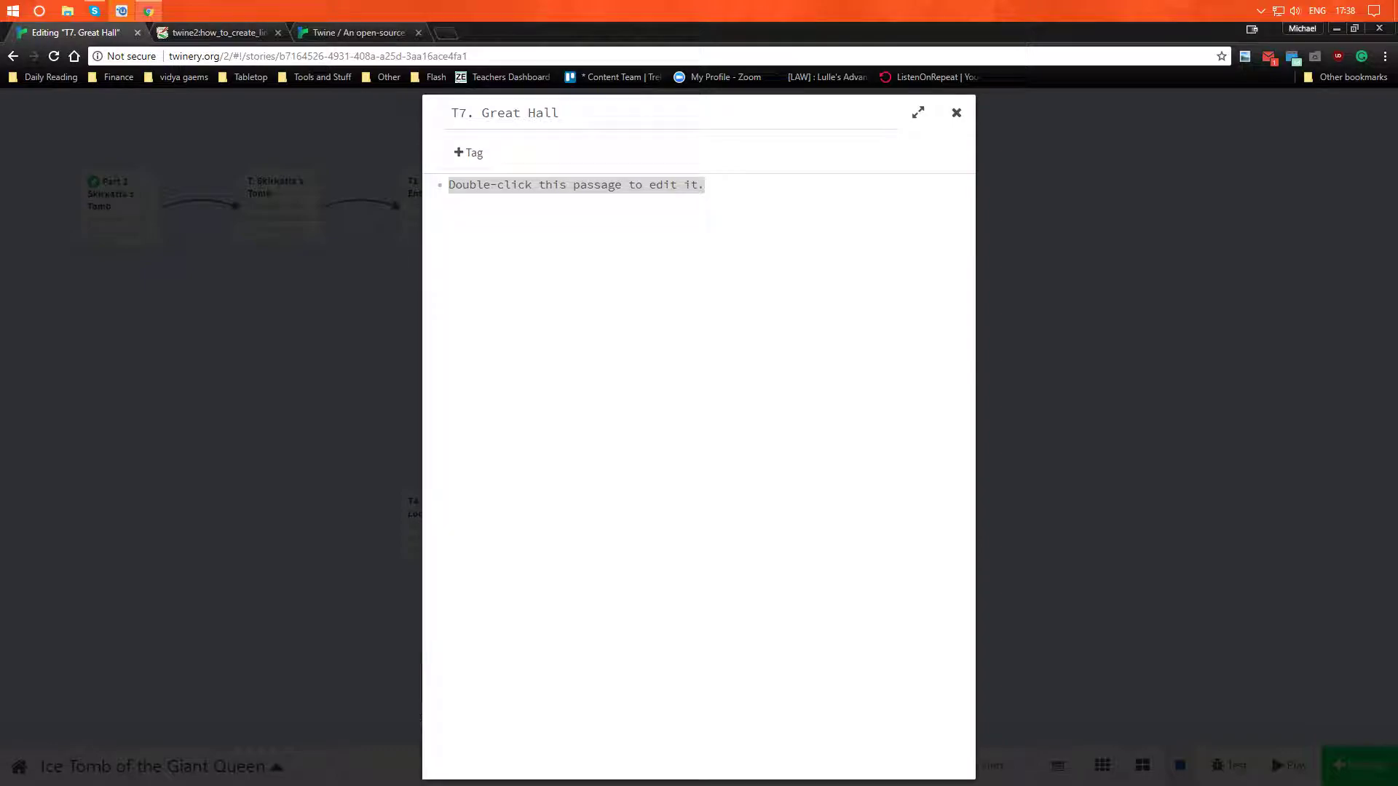
pyautogui.click(470, 153)
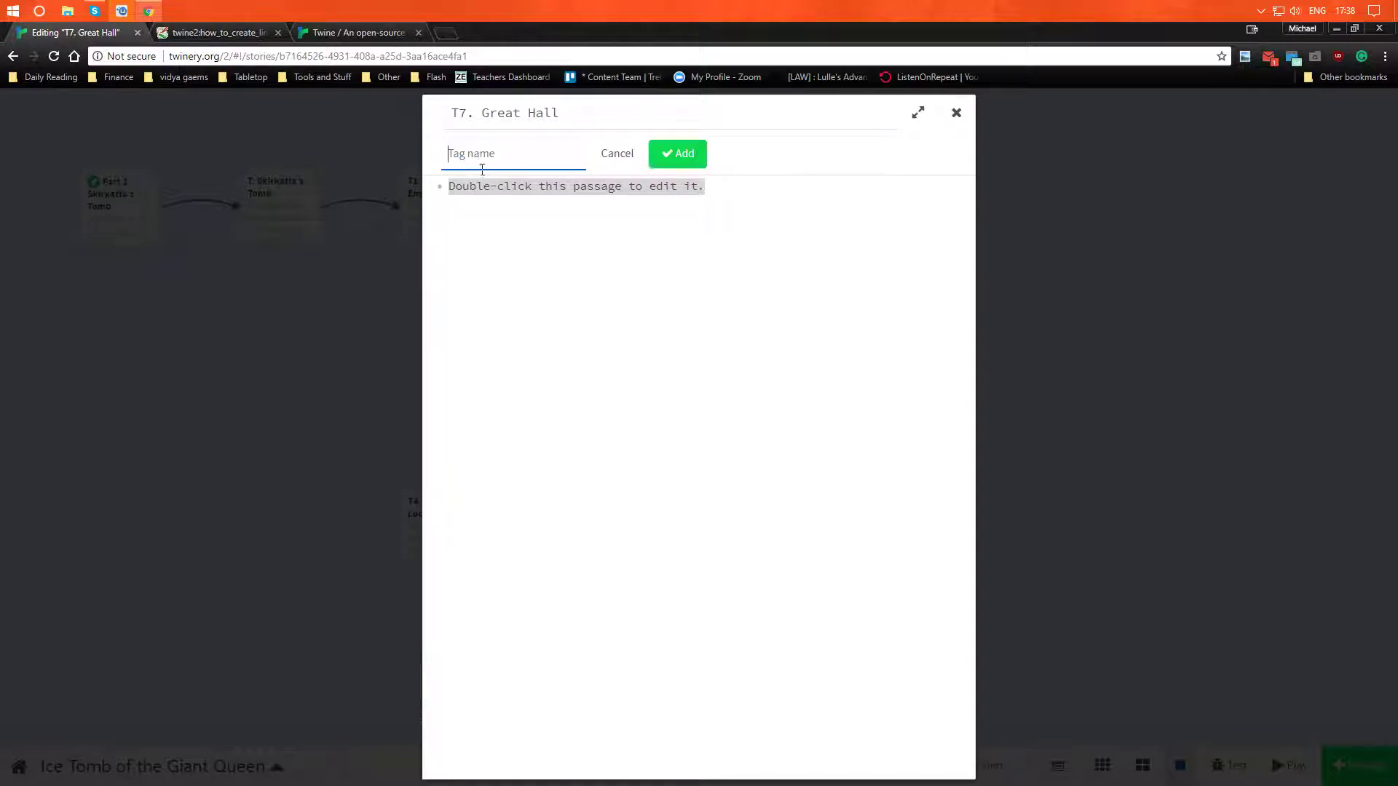
pyautogui.write('Encounter')
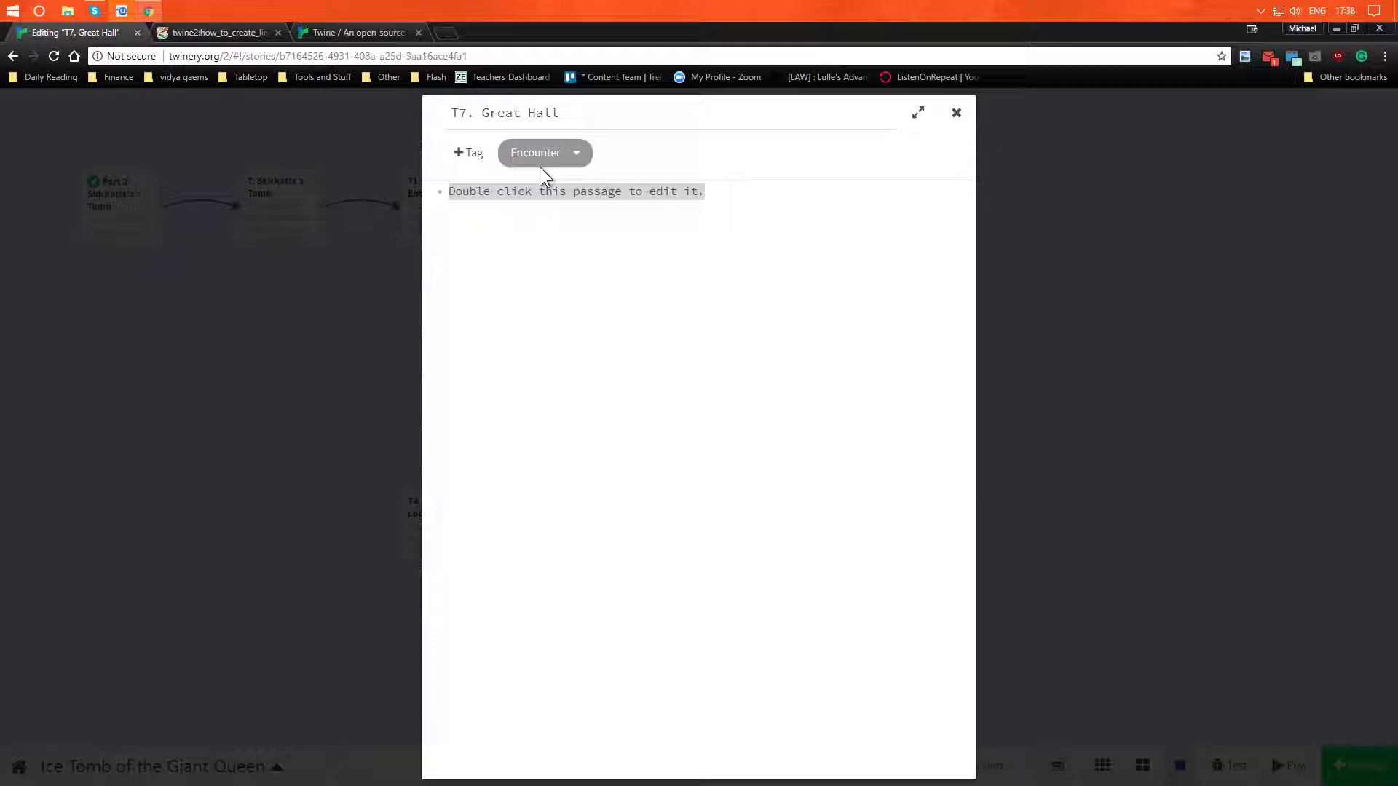
# - Replace the placeholder text of the Great Hall passage with the room description copied from the other window
pyautogui.moveTo(738, 212); pyautogui.dragTo(392, 185)
pyautogui.press('BackSpace')
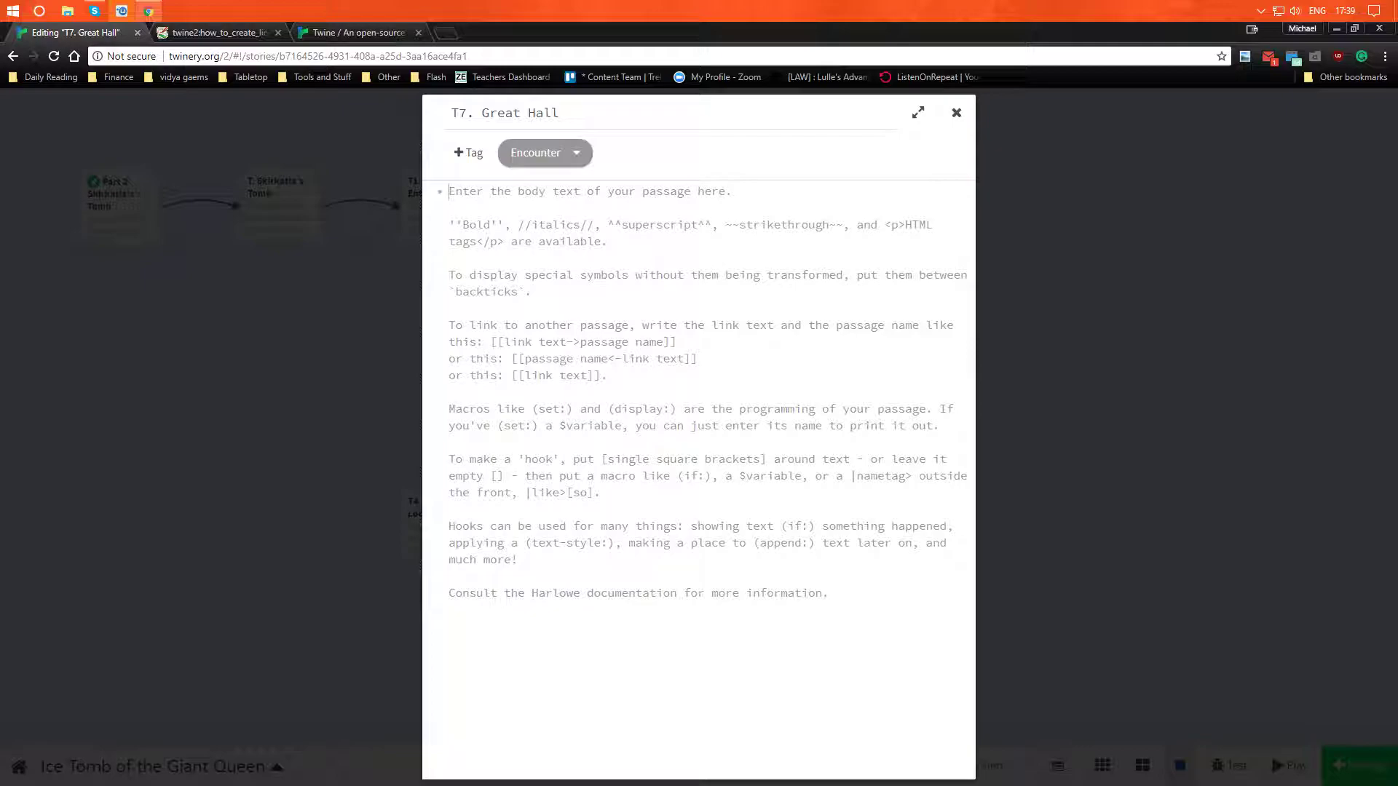
pyautogui.hotkey('alt', 'Tab')
pyautogui.write('Two lines of columns, paralleling the east and west walls, support the vaulted ceiling of this enormous, darkened hall. Heavy stone double doors lead north and west, while single doors offer access to the east and south.')
# - Remove the line breaks from the pasted hall description so it forms a single paragraph
pyautogui.click(917, 195)
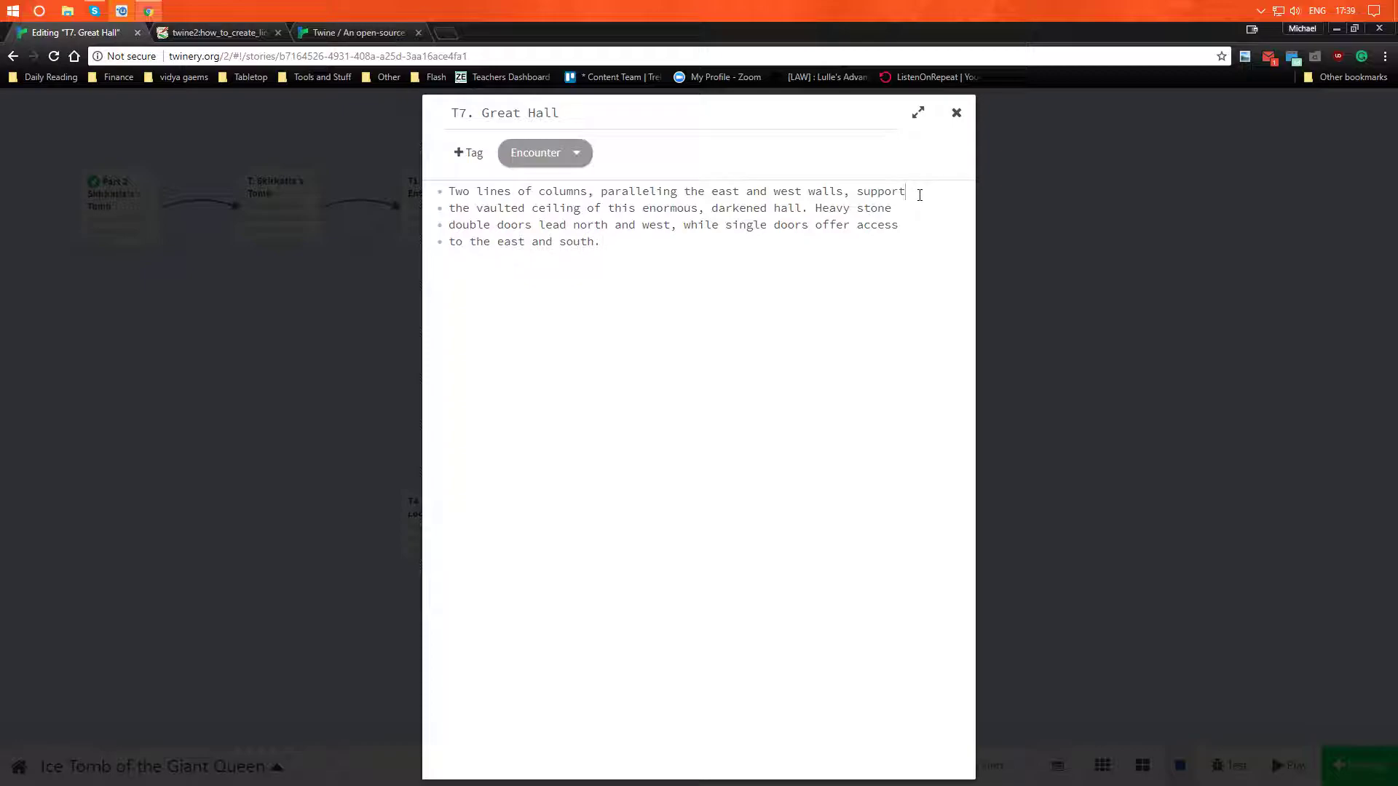
pyautogui.press('Delete')
pyautogui.press('End')
pyautogui.press('Delete')
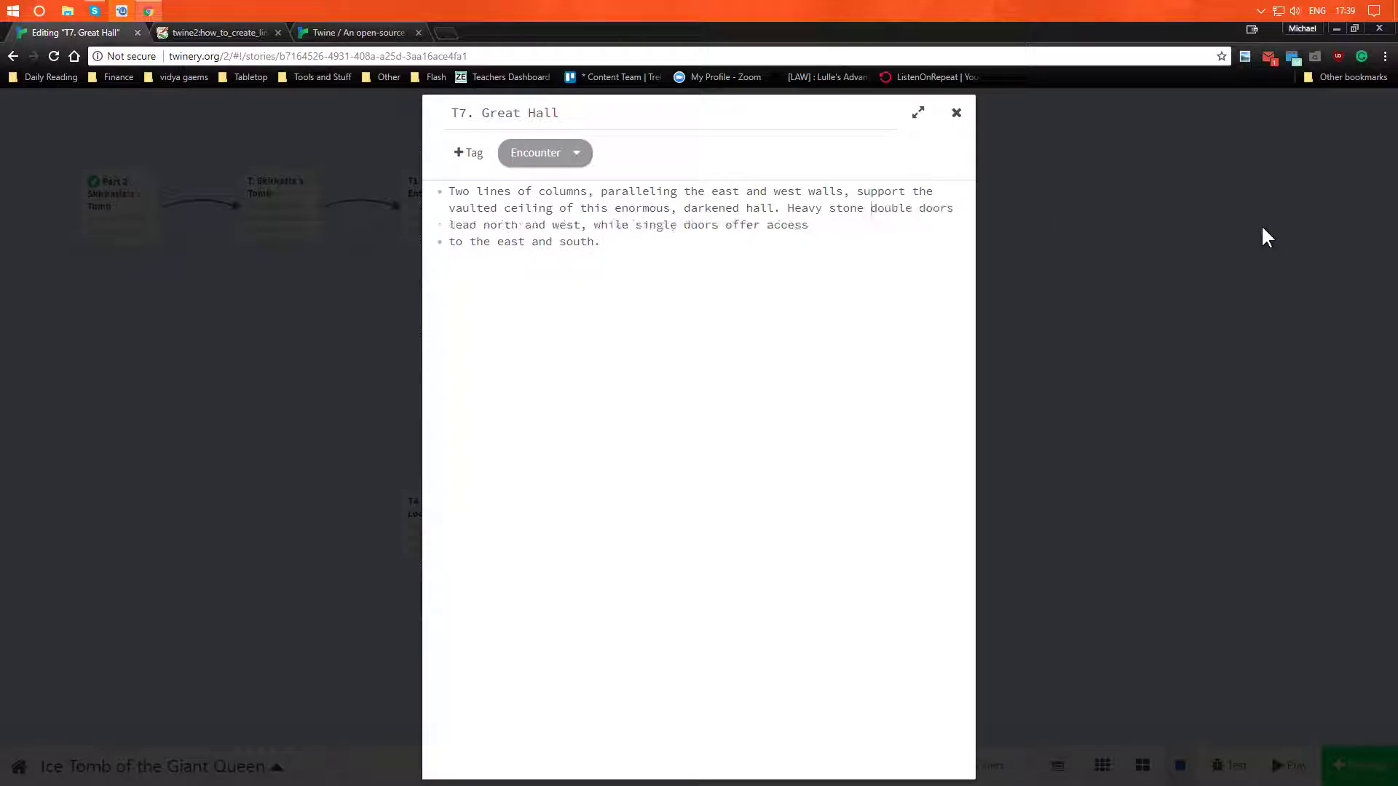
pyautogui.press('Delete')
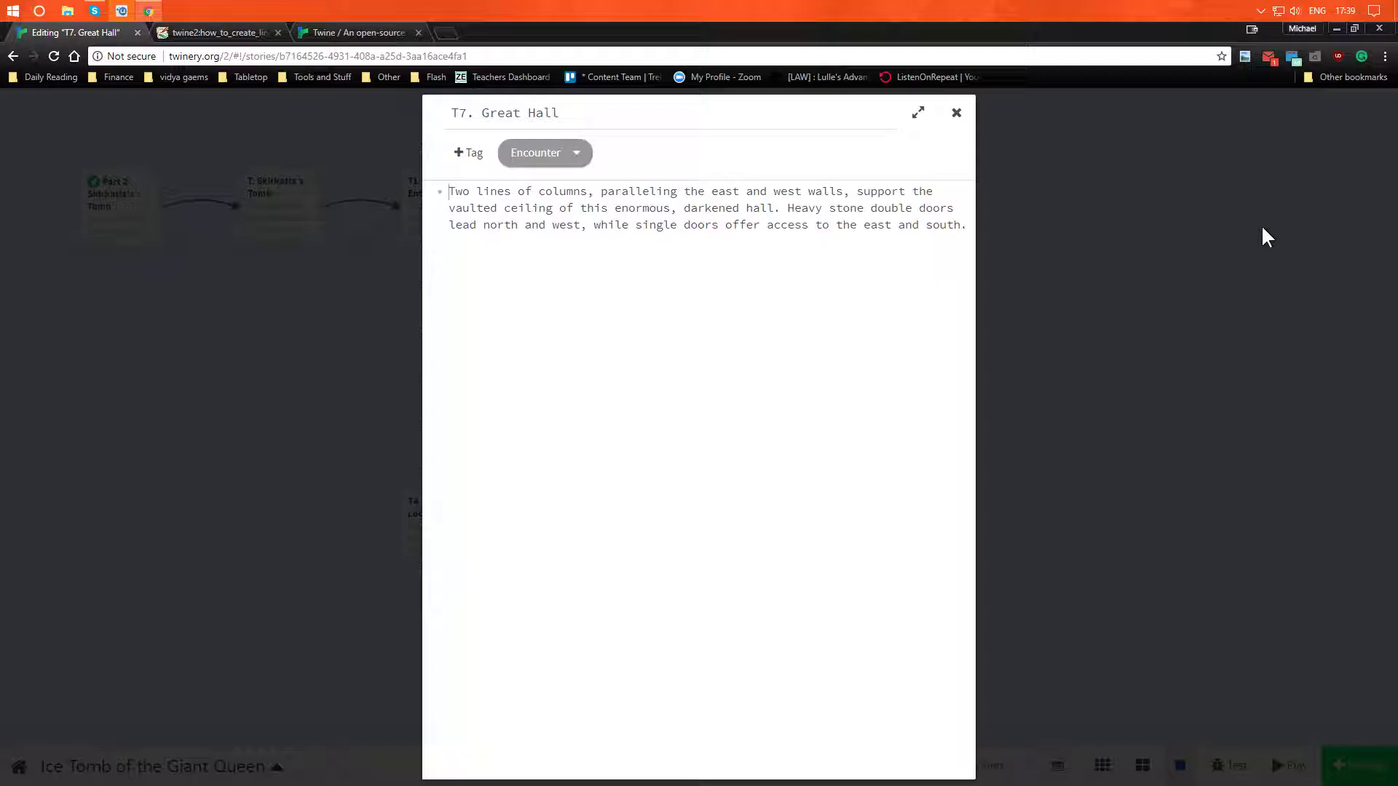
# - Start a new paragraph above the pasted description with "*This enormous, darkened hall is lined with columns"
pyautogui.press('Return')
pyautogui.press('Return')
pyautogui.write('***')
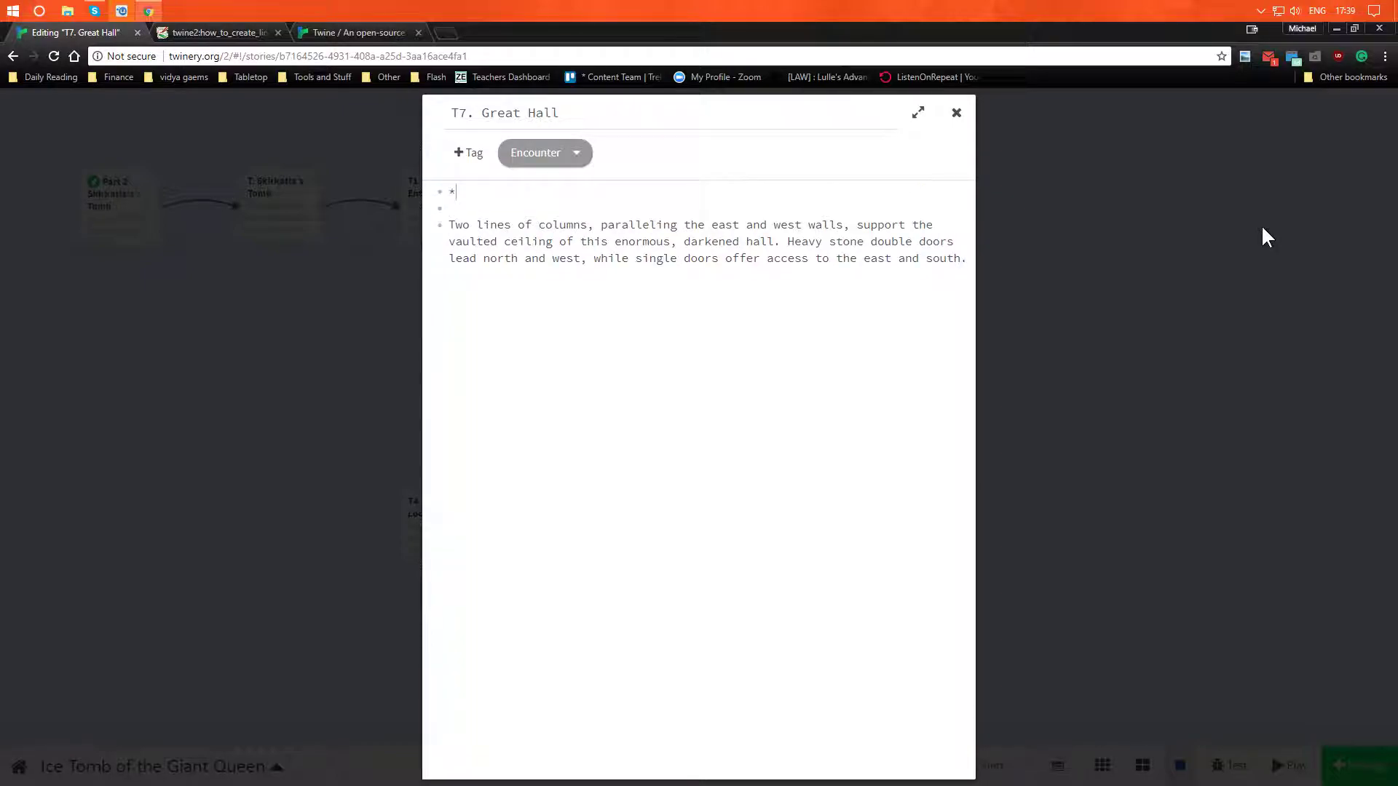
pyautogui.press('BackSpace')
pyautogui.press('BackSpace')
pyautogui.write('The do')
pyautogui.press('BackSpace')
pyautogui.press('BackSpace')
pyautogui.press('BackSpace')
pyautogui.write('doo')
pyautogui.press('BackSpace')
pyautogui.press('BackSpace')
pyautogui.press('BackSpace')
pyautogui.press('BackSpace')
pyautogui.write('is h')
pyautogui.press('BackSpace')
pyautogui.write('enomr')
pyautogui.press('BackSpace')
pyautogui.press('BackSpace')
pyautogui.write('rmoud')
pyautogui.press('BackSpace')
pyautogui.press('BackSpace')
pyautogui.press('BackSpace')
pyautogui.write('ous')
pyautogui.write(', darkner')
pyautogui.press('BackSpace')
pyautogui.press('BackSpace')
pyautogui.press('BackSpace')
pyautogui.write('ened hall is lined with')
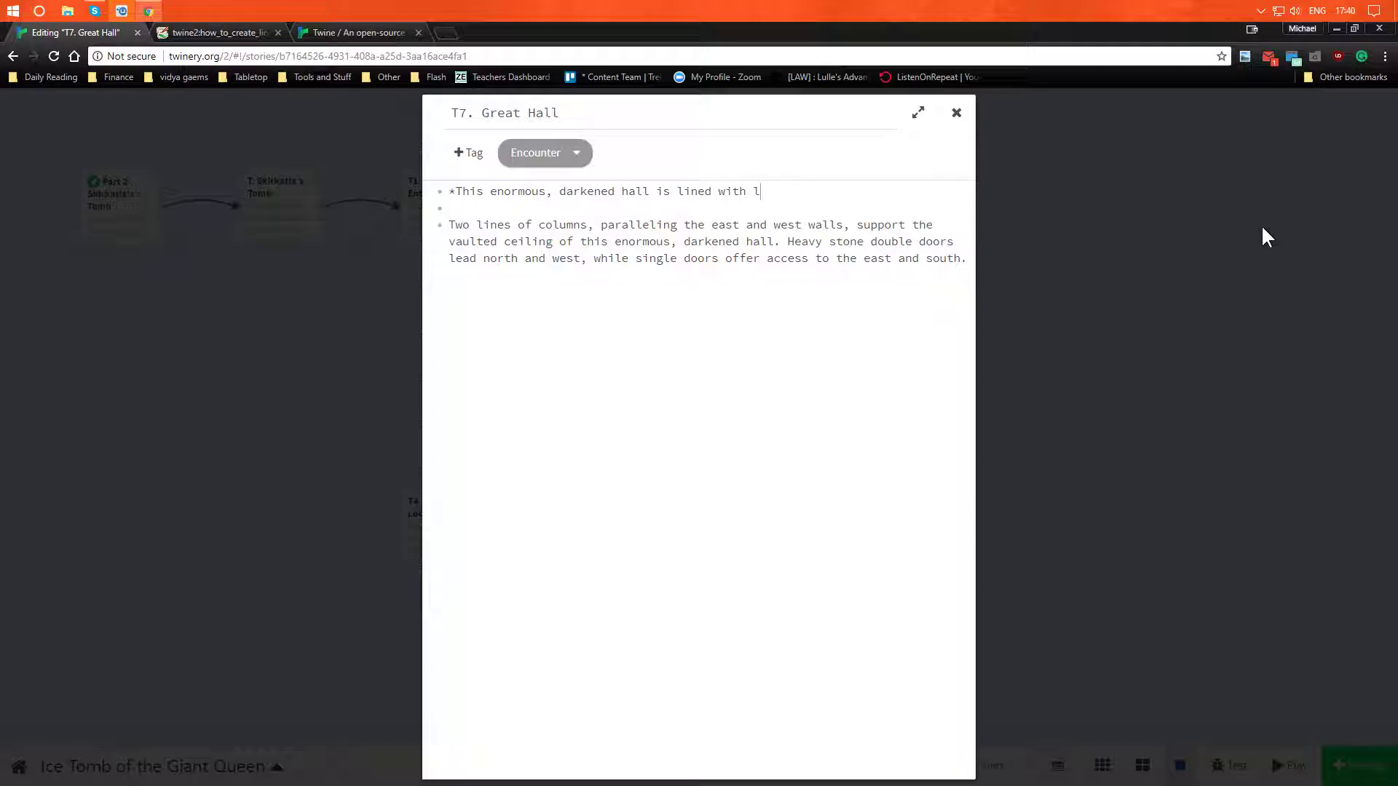
pyautogui.write('columns. Th')
# - End the first sentence with a period and begin the second with "The ceiling is obscured"
pyautogui.press('BackSpace')
pyautogui.press('BackSpace')
pyautogui.write('Rhe')
pyautogui.press('BackSpace')
pyautogui.press('BackSpace')
pyautogui.press('BackSpace')
pyautogui.write('The room')
pyautogui.press('BackSpace')
pyautogui.write('f')
pyautogui.press('BackSpace')
pyautogui.press('BackSpace')
pyautogui.press('BackSpace')
pyautogui.press('BackSpace')
pyautogui.write('ce')
pyautogui.press('BackSpace')
pyautogui.press('BackSpace')
pyautogui.write('vaulted ce')
pyautogui.write('iling')
pyautogui.press('BackSpace')
pyautogui.press('BackSpace')
pyautogui.press('BackSpace')
pyautogui.press('BackSpace')
pyautogui.press('BackSpace')
pyautogui.press('BackSpace')
pyautogui.press('BackSpace')
pyautogui.press('BackSpace')
pyautogui.press('BackSpace')
pyautogui.press('BackSpace')
pyautogui.press('BackSpace')
pyautogui.press('BackSpace')
pyautogui.press('BackSpace')
pyautogui.press('BackSpace')
pyautogui.press('BackSpace')
pyautogui.press('BackSpace')
pyautogui.press('BackSpace')
pyautogui.press('BackSpace')
pyautogui.press('BackSpace')
pyautogui.write('The walls')
pyautogui.press('BackSpace')
pyautogui.press('BackSpace')
pyautogui.press('BackSpace')
pyautogui.press('BackSpace')
pyautogui.press('BackSpace')
pyautogui.press('BackSpace')
pyautogui.write('ceiling is obscure')
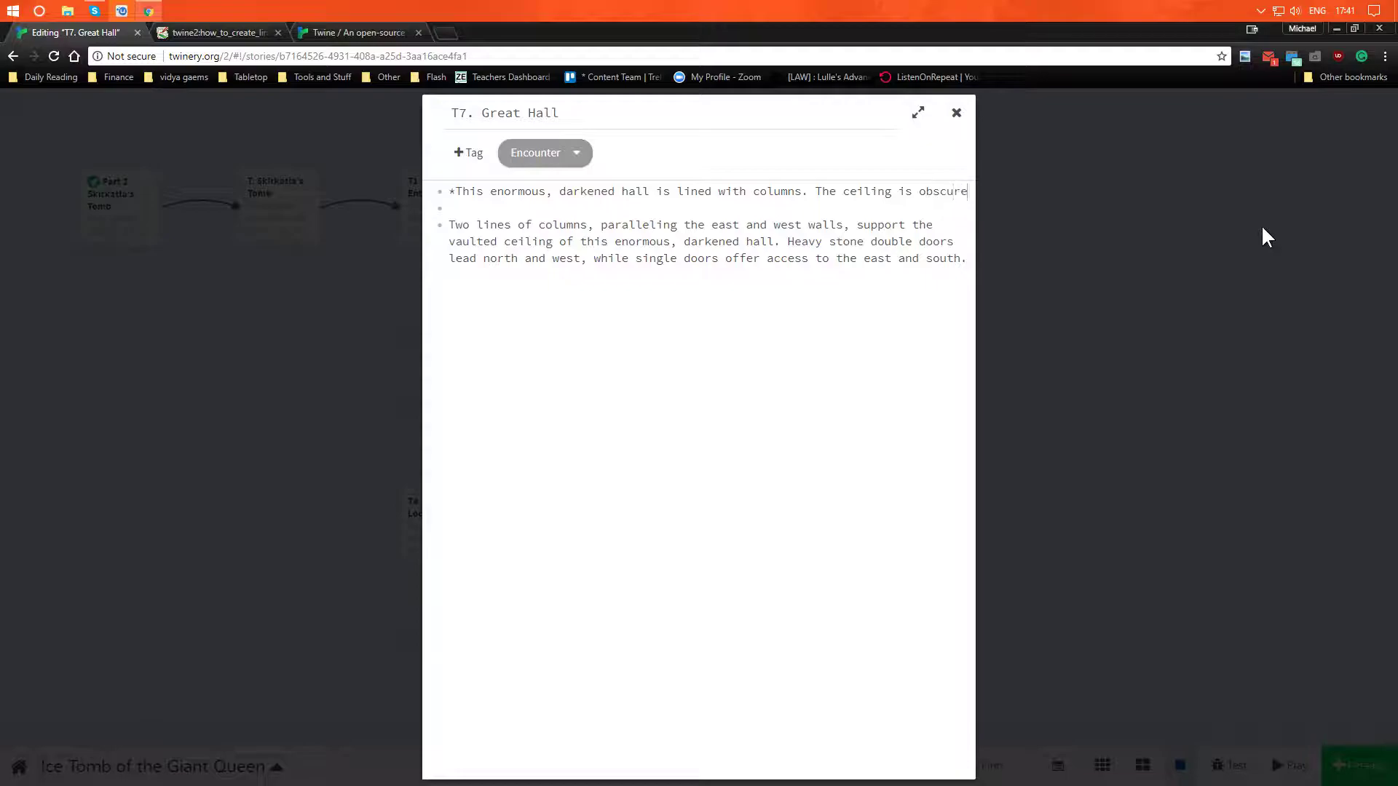
pyautogui.write('d by dark')
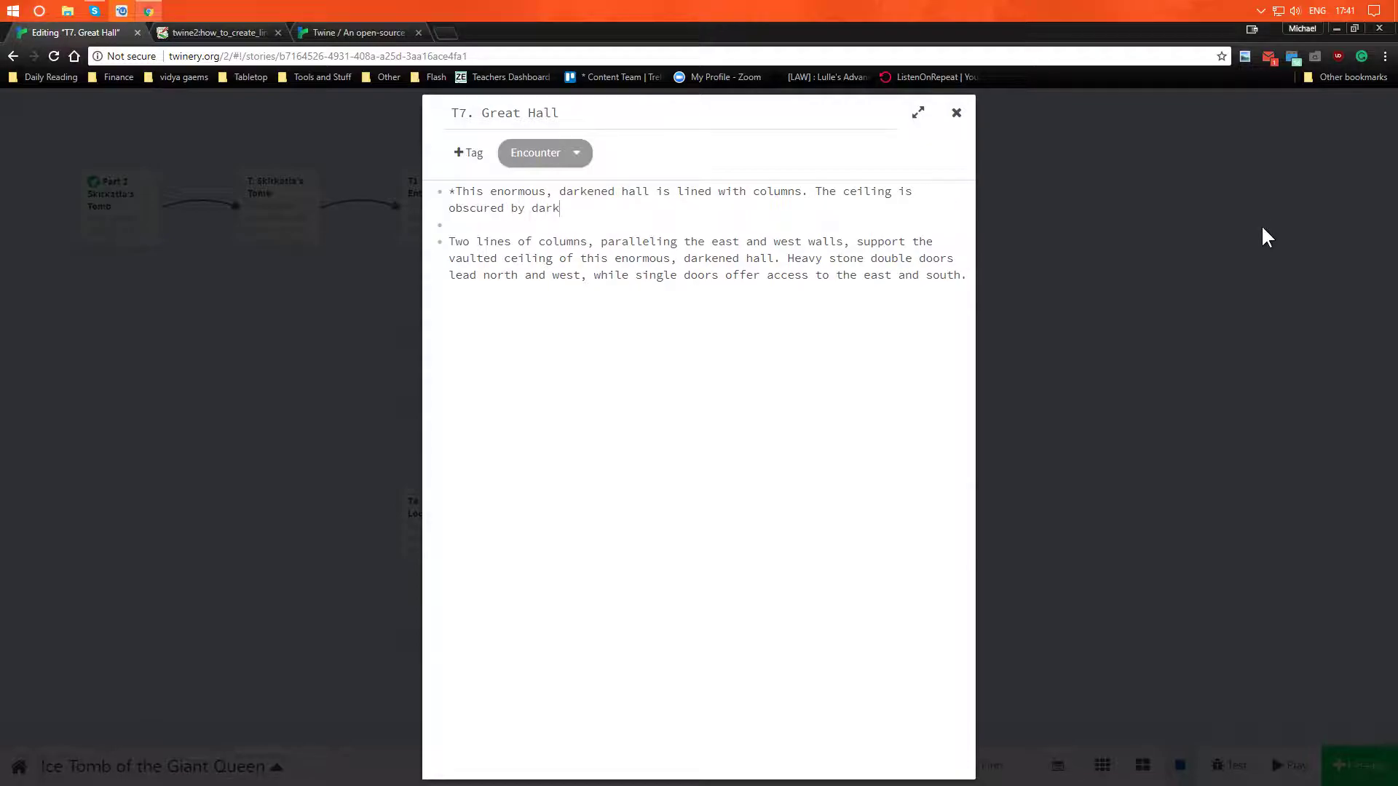
pyautogui.write('ess, but ')
pyautogui.write('at the edge ')
pyautogui.write('of your light')
pyautogui.write(', youc c  Two lines of columns, paral')
# - Continue the ceiling sentence of the Great Hall description with "by darkess, but at the edge of your light, you can"
pyautogui.press('BackSpace')
pyautogui.press('BackSpace')
pyautogui.press('BackSpace')
pyautogui.press('BackSpace')
pyautogui.write('c')
pyautogui.press('BackSpace')
pyautogui.press('BackSpace')
pyautogui.press('BackSpace')
pyautogui.write('can s')
# - Finish the ceiling sentence with "see the walls begin to converge." and start a new paragraph below it
pyautogui.write('ee t')
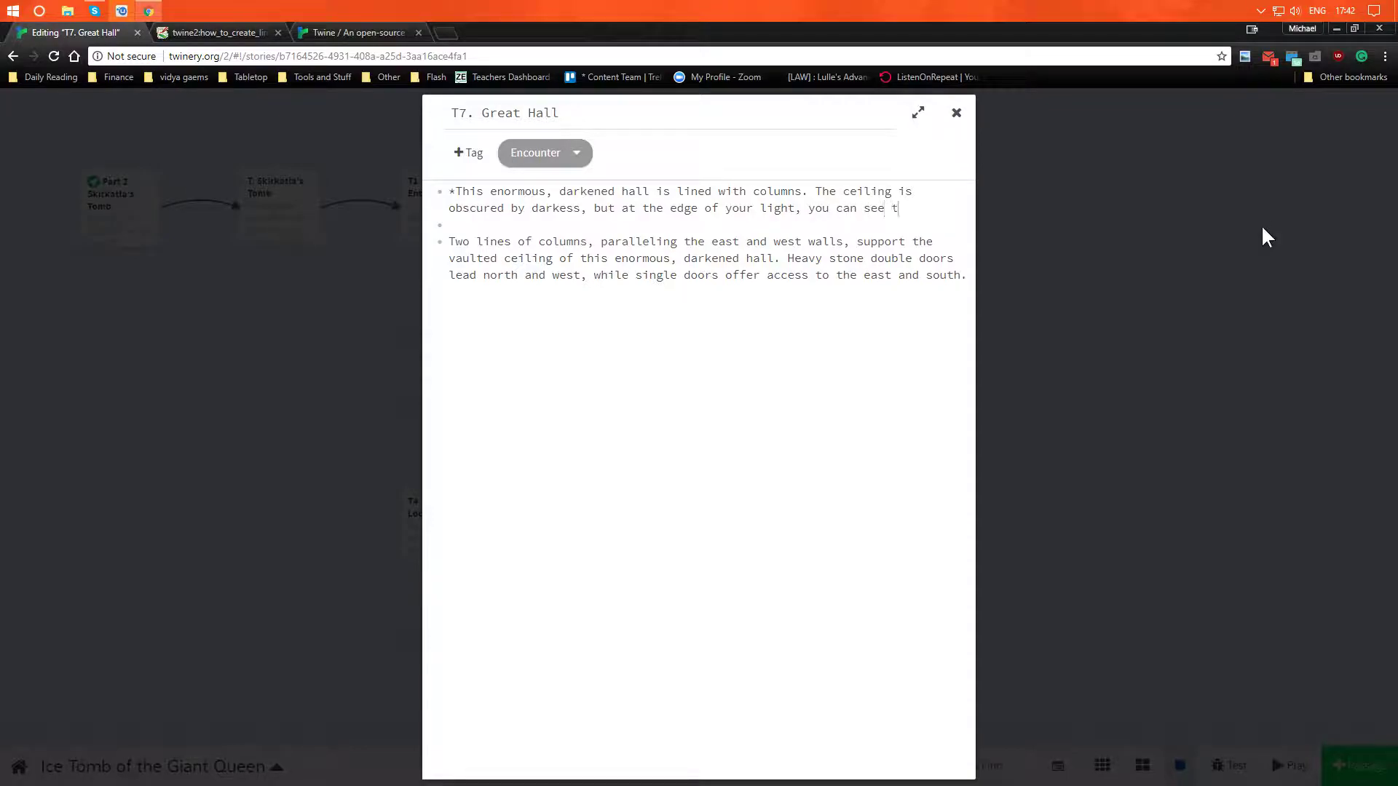
pyautogui.write('he walls begi')
pyautogui.press('BackSpace')
pyautogui.write('gin to')
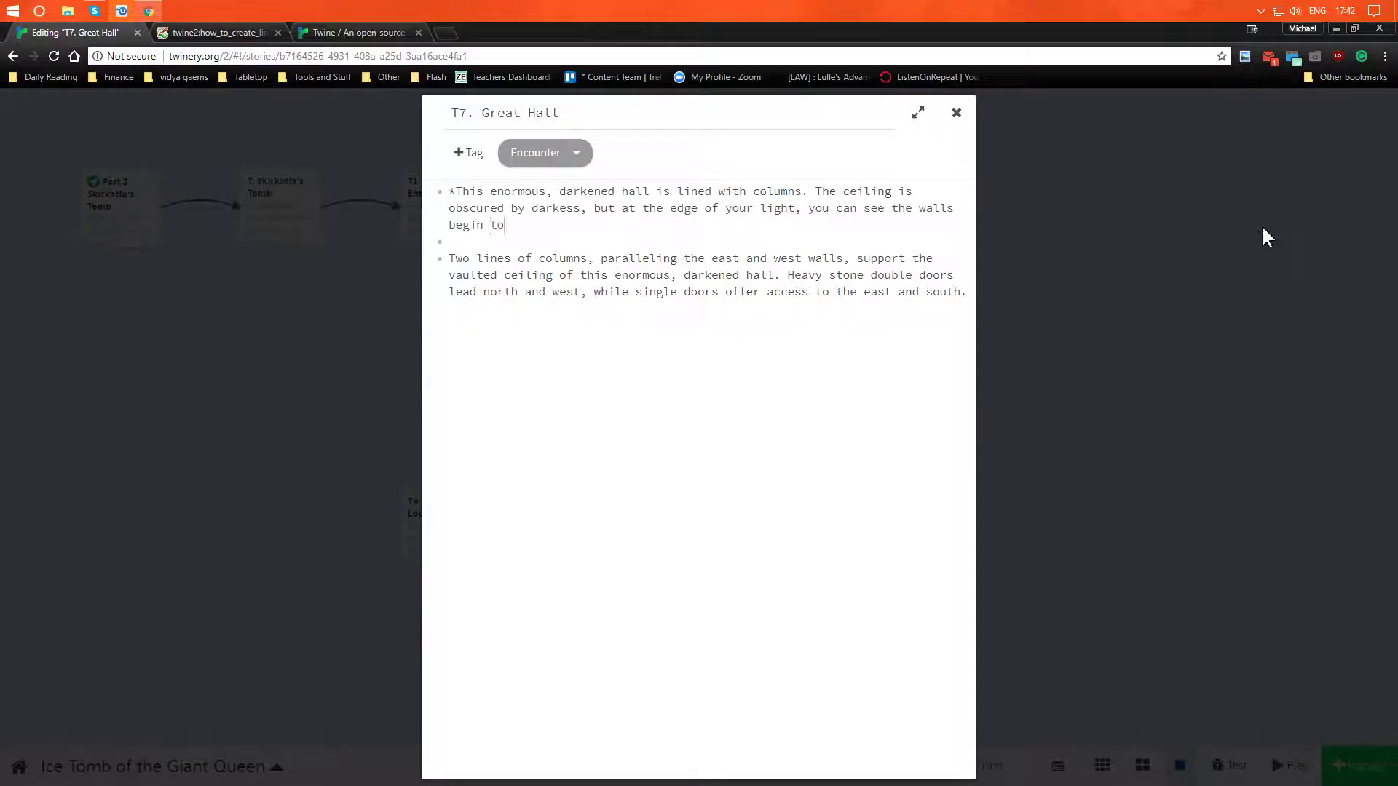
pyautogui.write(' converge.')
pyautogui.press('Return')
pyautogui.press('Return')
pyautogui.write('To eh')
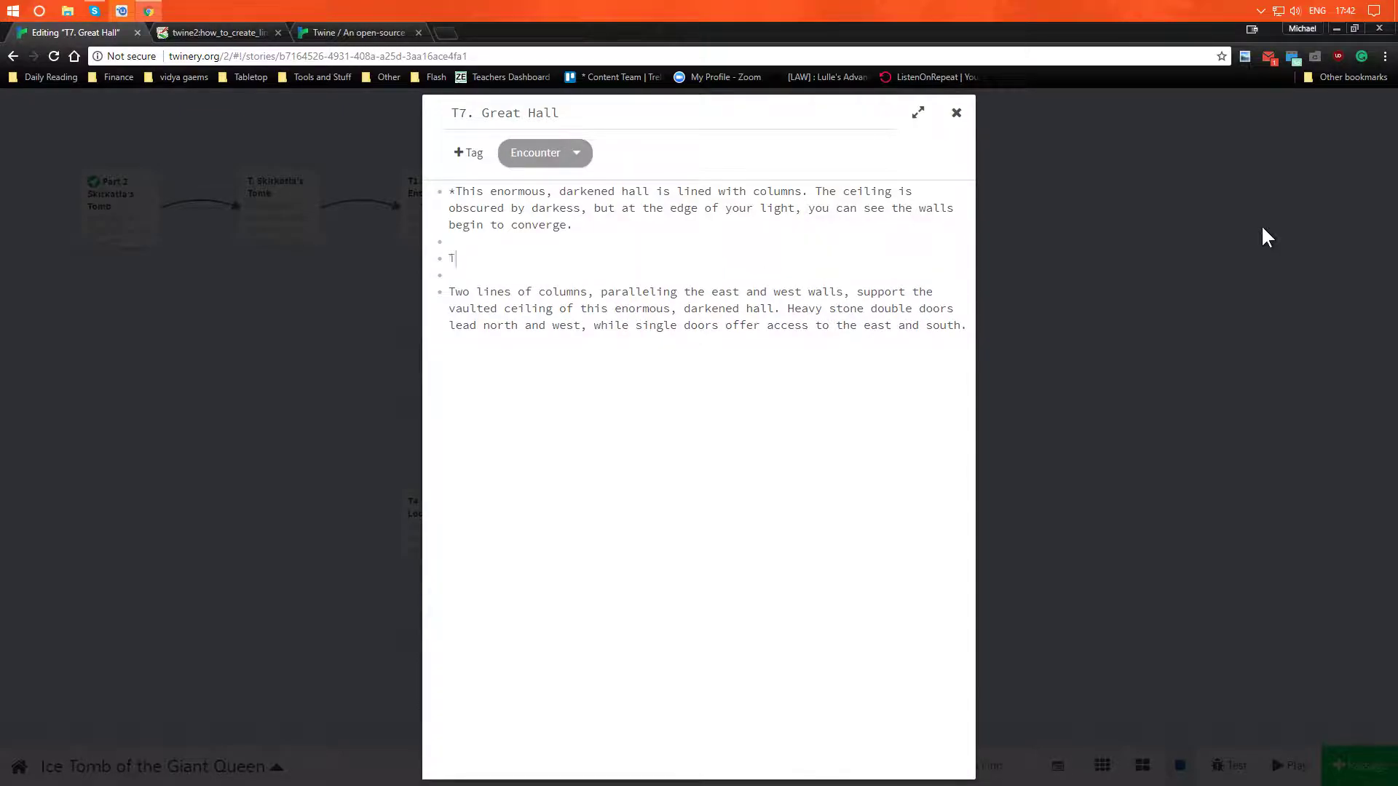
pyautogui.press('BackSpace')
pyautogui.press('BackSpace')
pyautogui.press('BackSpace')
pyautogui.press('BackSpace')
pyautogui.press('BackSpace')
# - Begin the new paragraph with "As you enter the room, you can see a single door on the wall to left, and"
pyautogui.write('As you enter the room, you can see a sing')
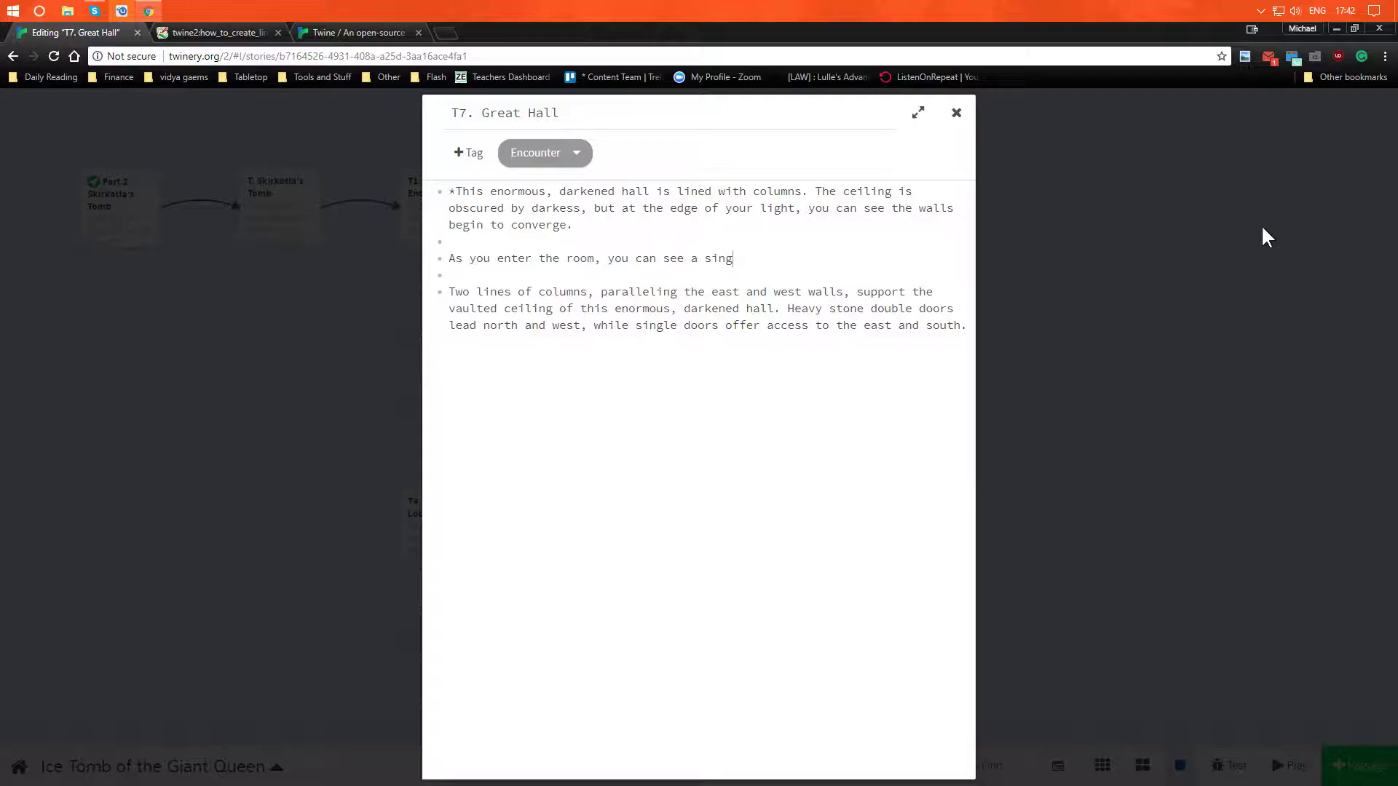
pyautogui.write('le door on the wall to left, and he')
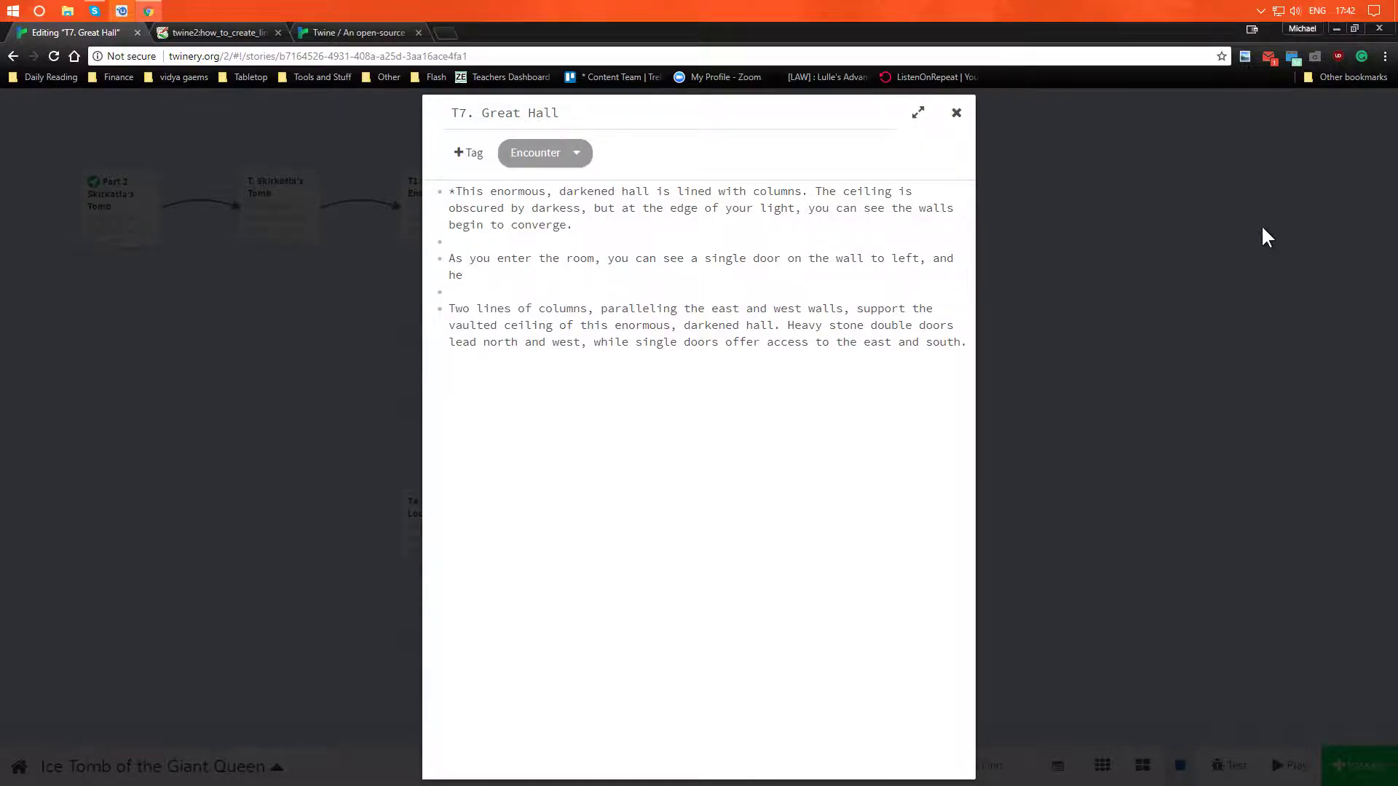
# - Complete the sentence with "beyond that, another set of double doors." and add two line breaks after it
pyautogui.press('BackSpace')
pyautogui.press('BackSpace')
pyautogui.write('d')
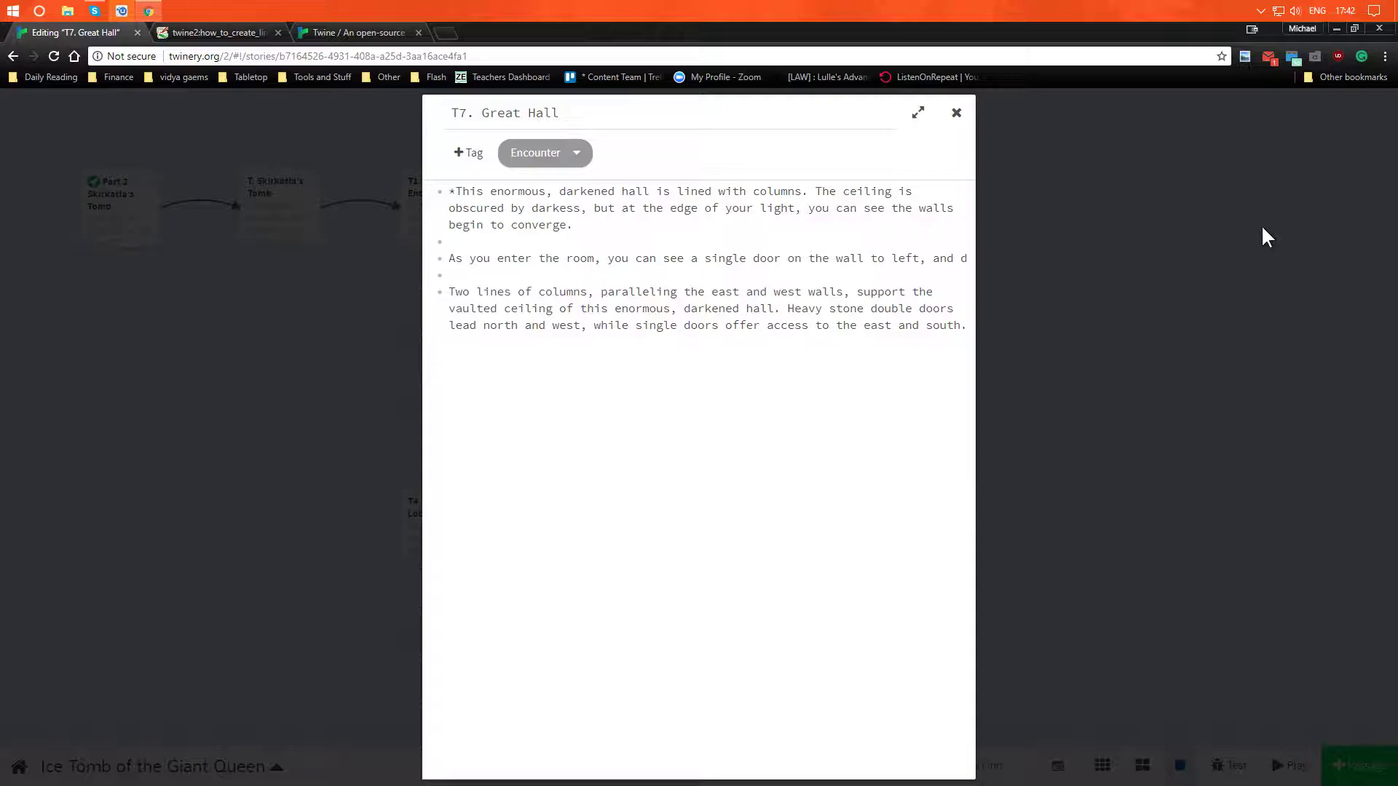
pyautogui.press('BackSpace')
pyautogui.write('beyond that ')
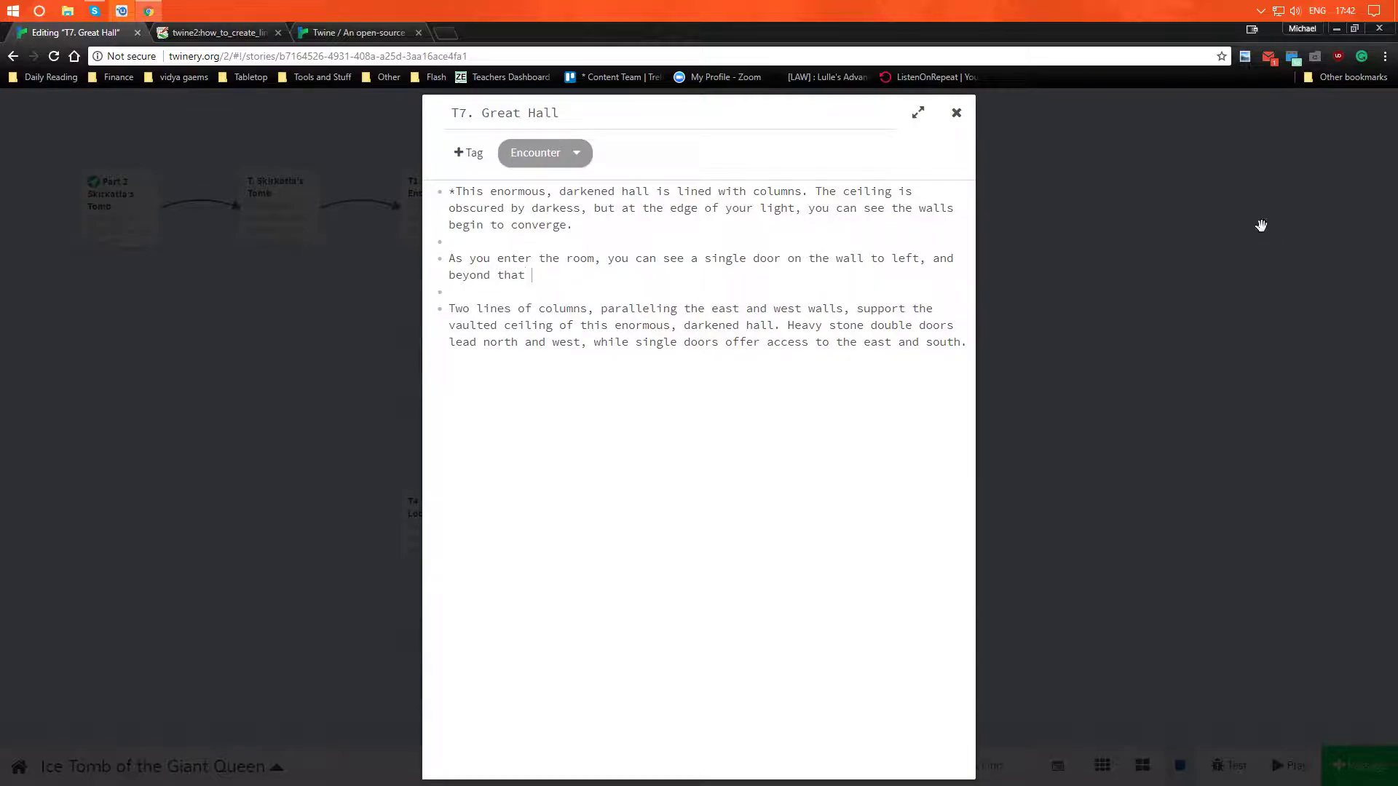
pyautogui.write(' another set of double')
pyautogui.press('BackSpace')
pyautogui.press('BackSpace')
pyautogui.press('BackSpace')
pyautogui.write('ble doors.')
pyautogui.press('Return')
pyautogui.press('Return')
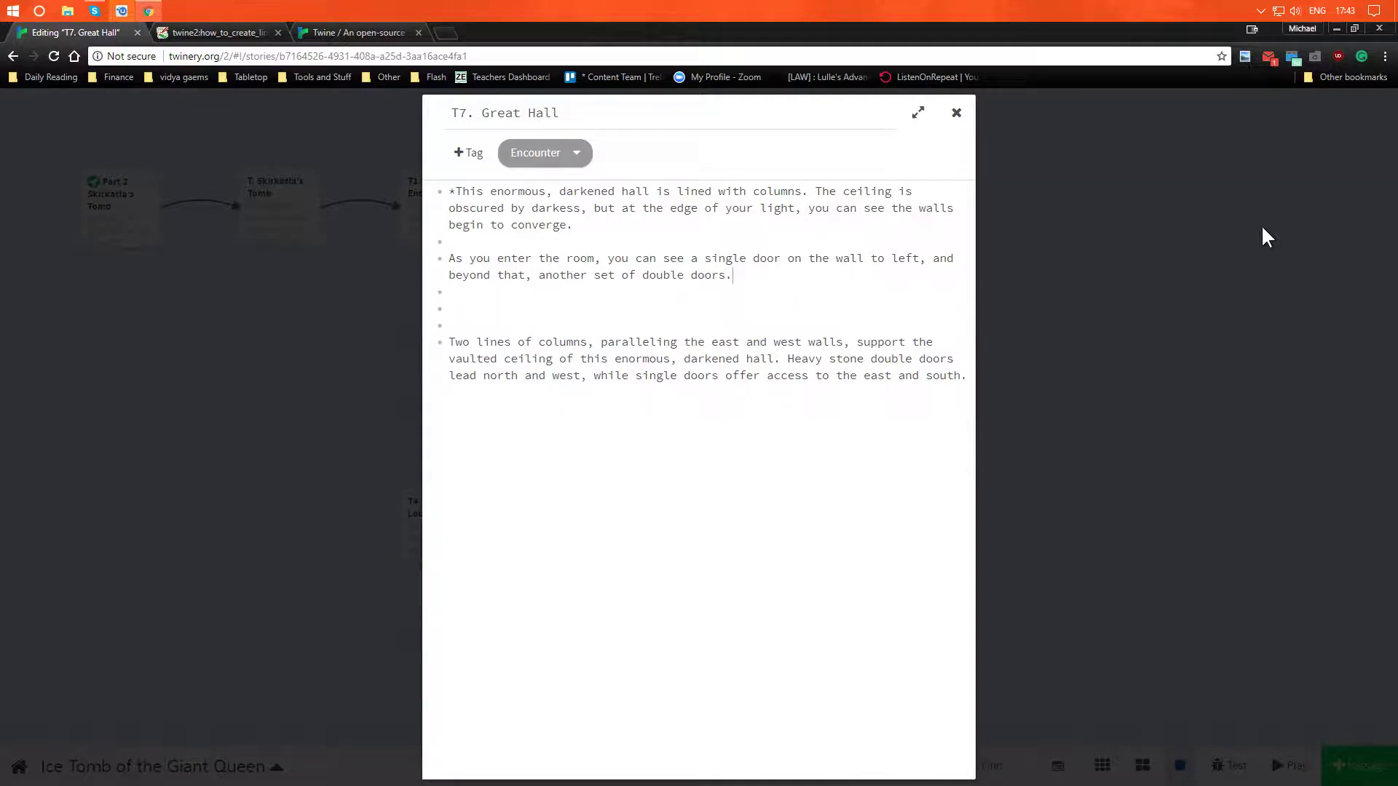
# - Add "**" after "another set of double doors." to close the italic text
pyautogui.write('**')
pyautogui.press('Down')
pyautogui.press('Down')
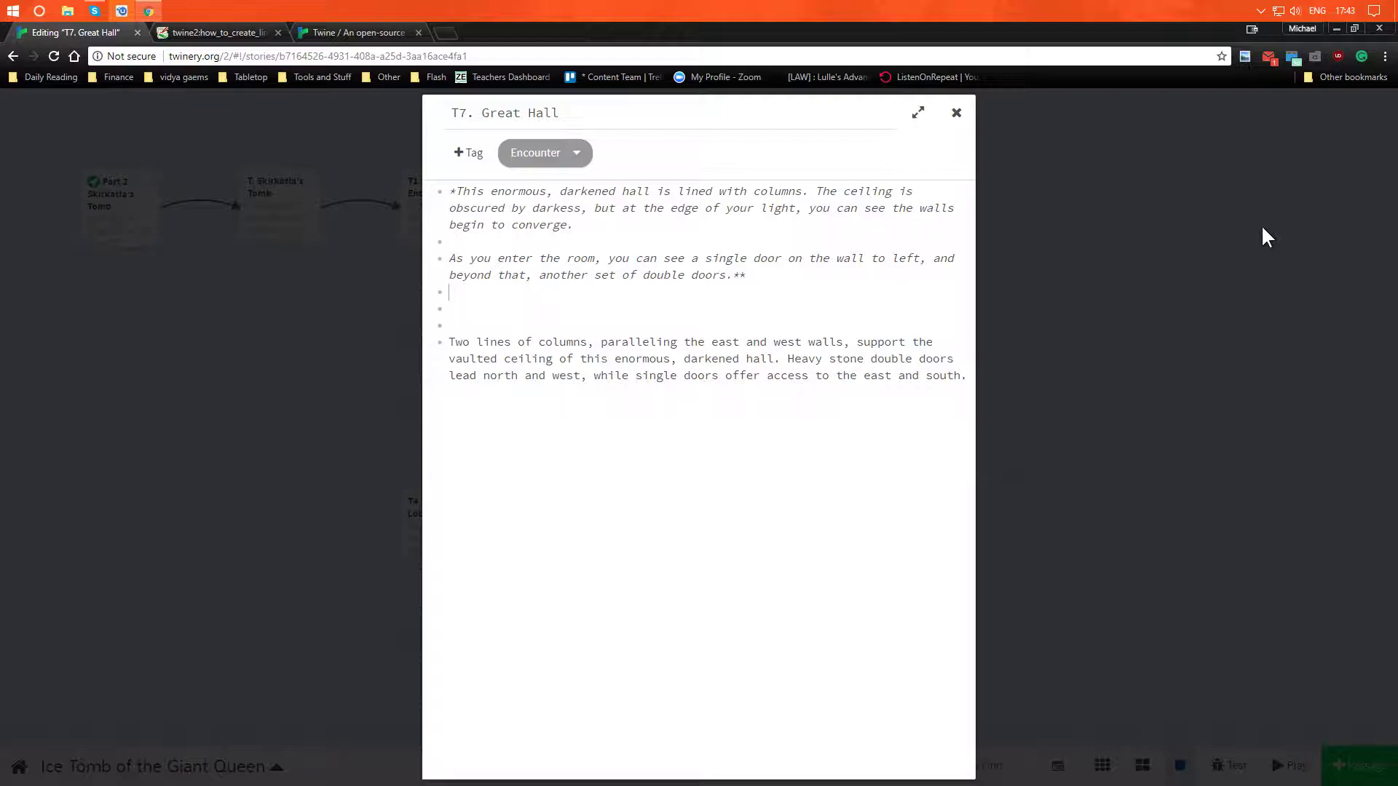
# - Link the words "single door" to a new passage named "T8. Guard Quarters" and close the passage editor
pyautogui.press('Left')
pyautogui.press('Left')
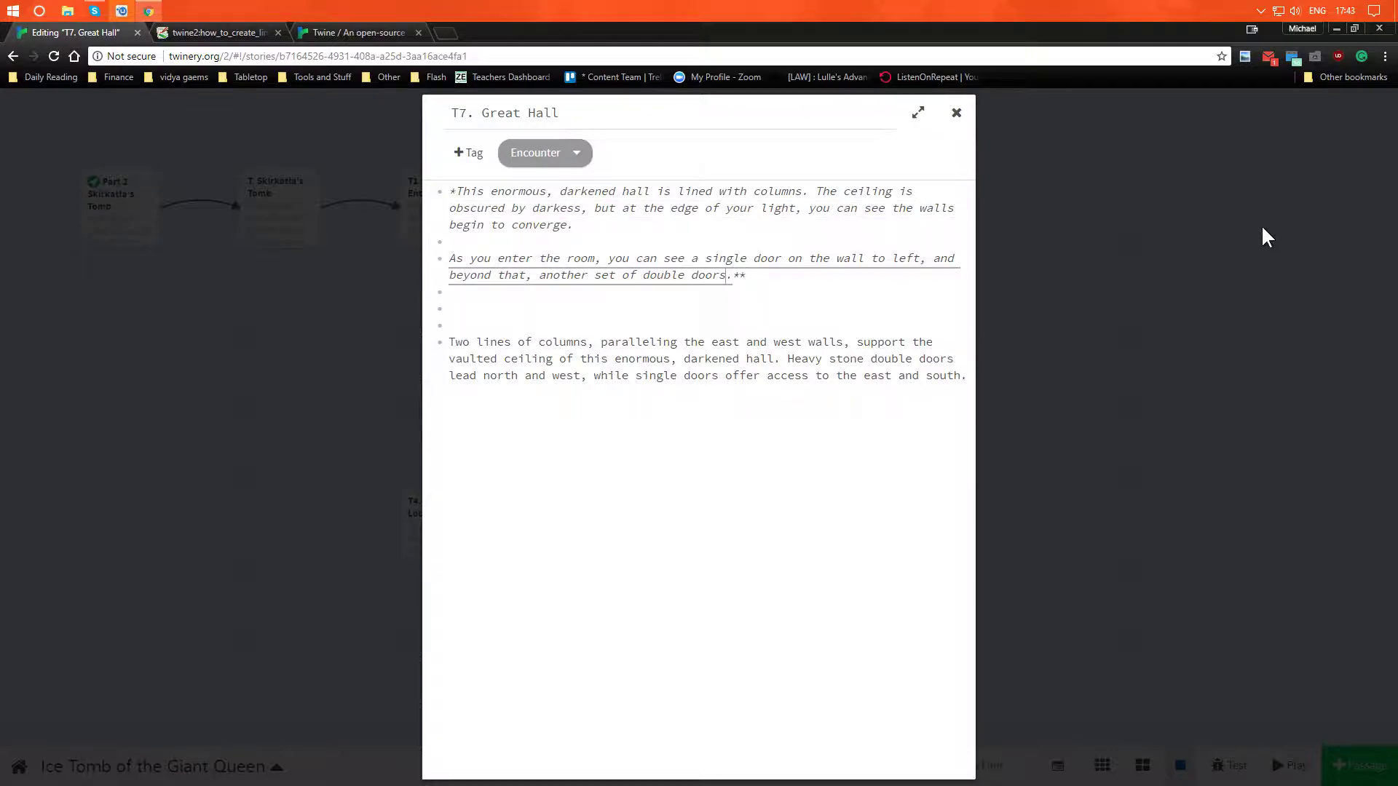
pyautogui.press('Up')
pyautogui.write('[[')
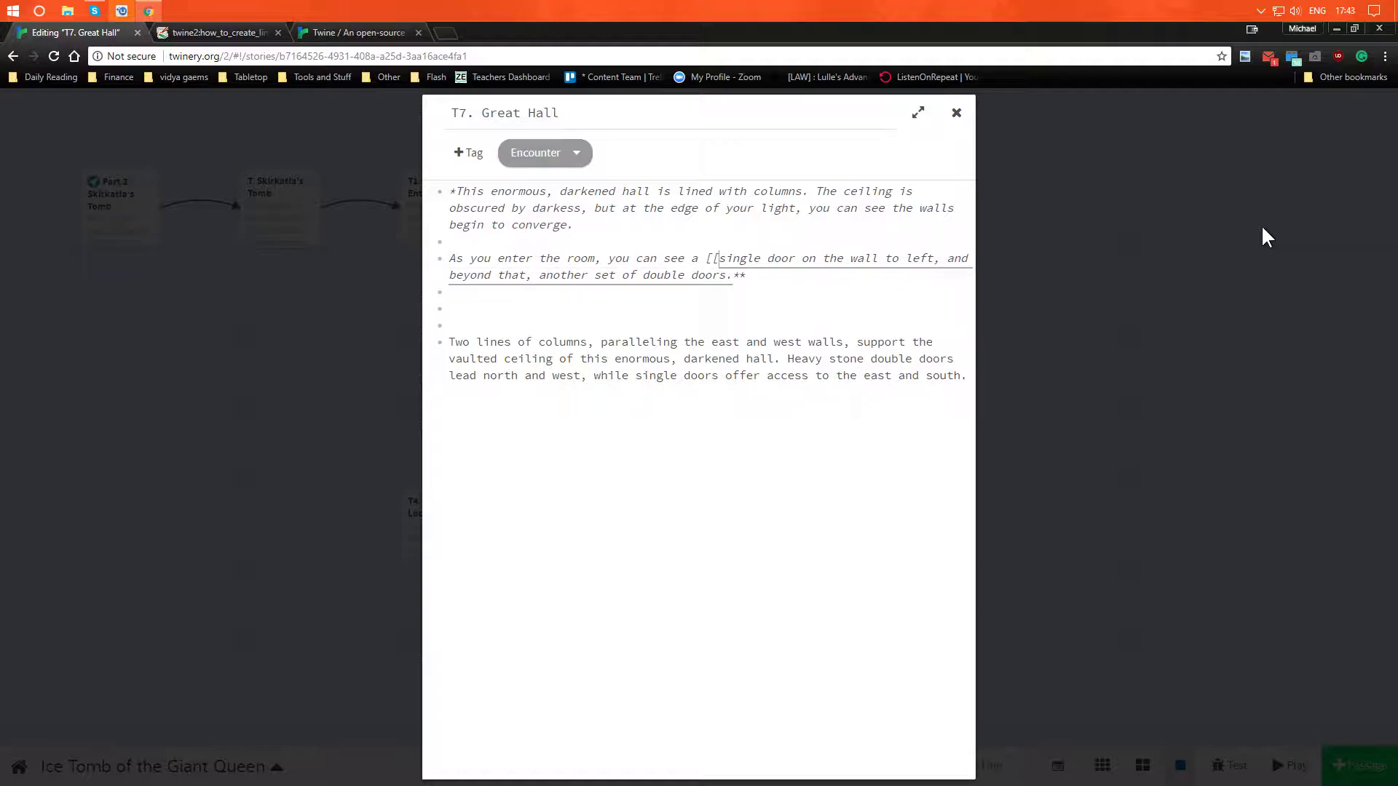
pyautogui.write('->')
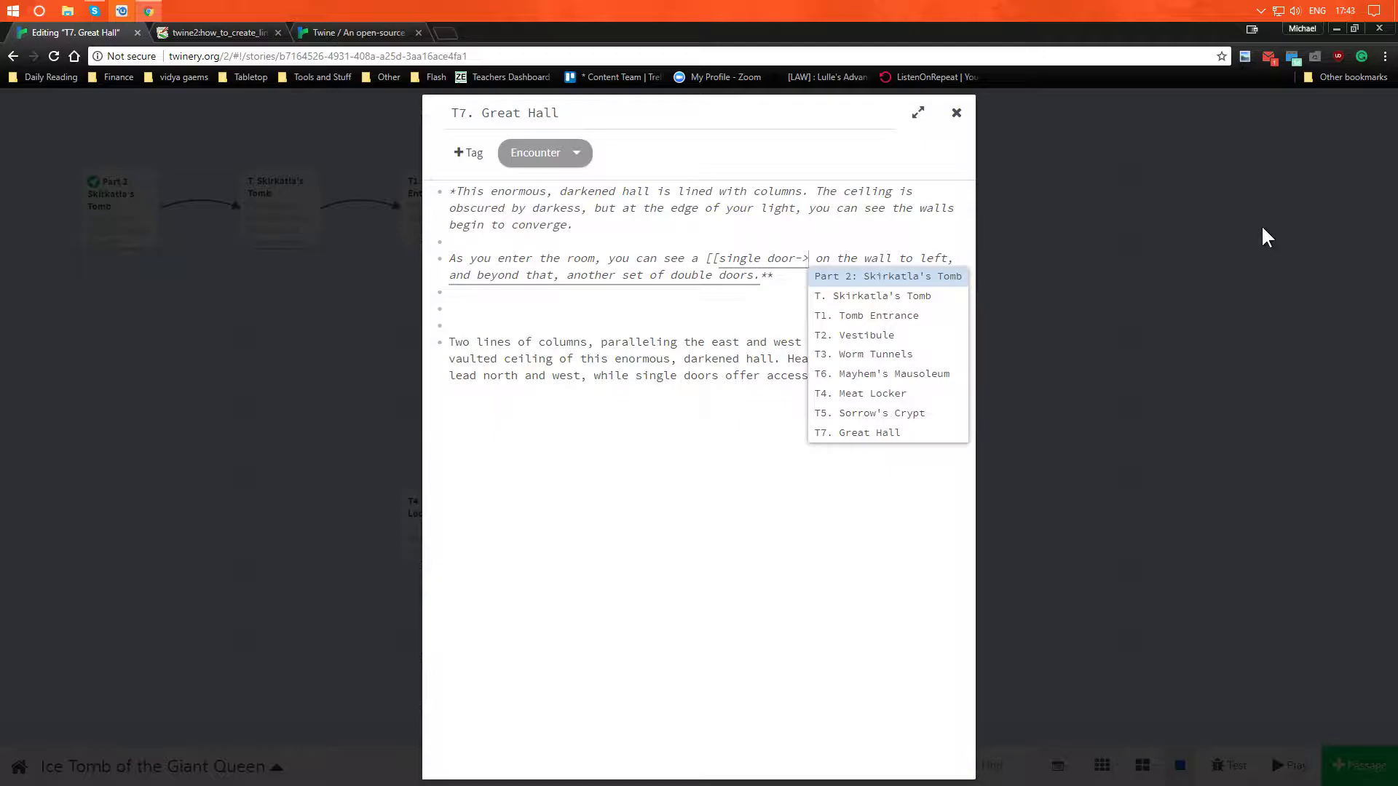
pyautogui.write('T8.')
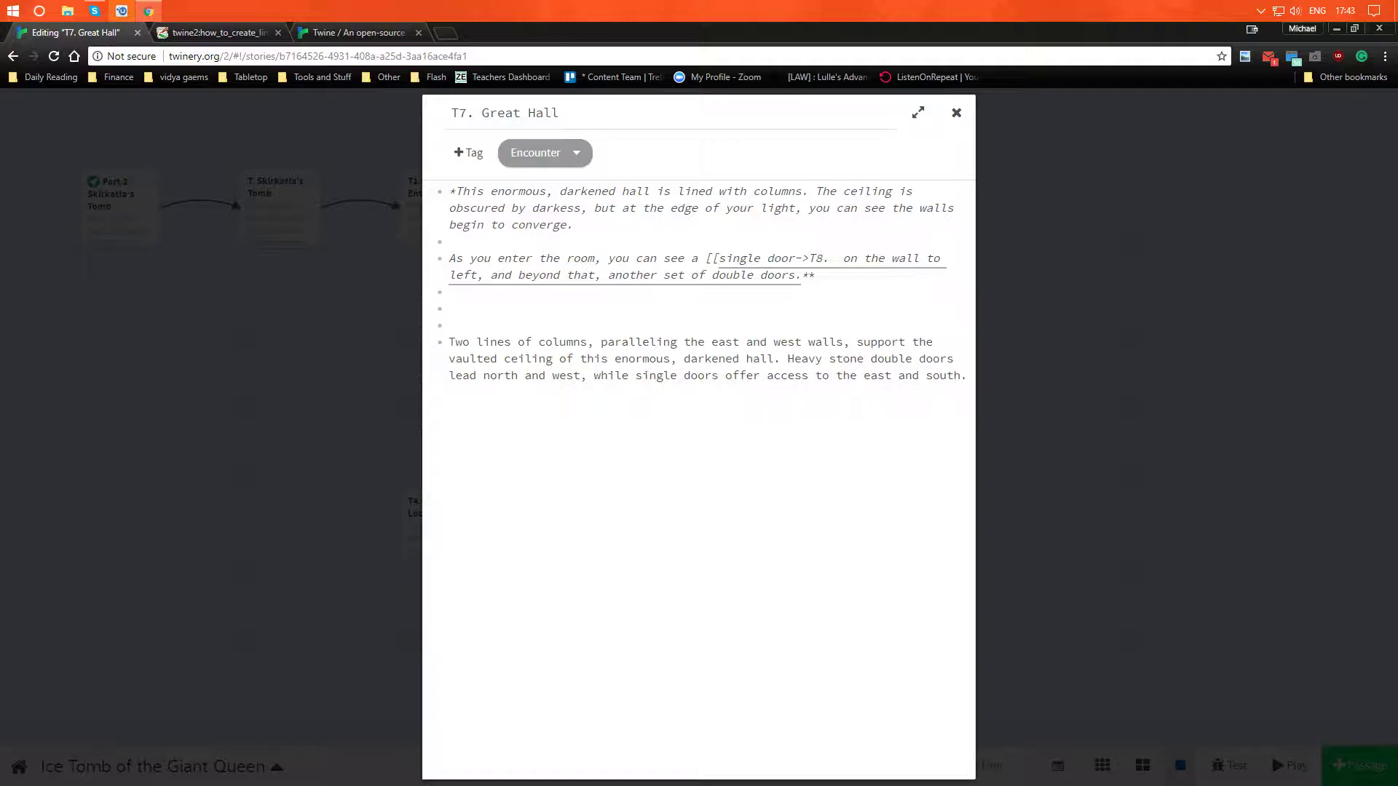
pyautogui.write('Guard Quarter')
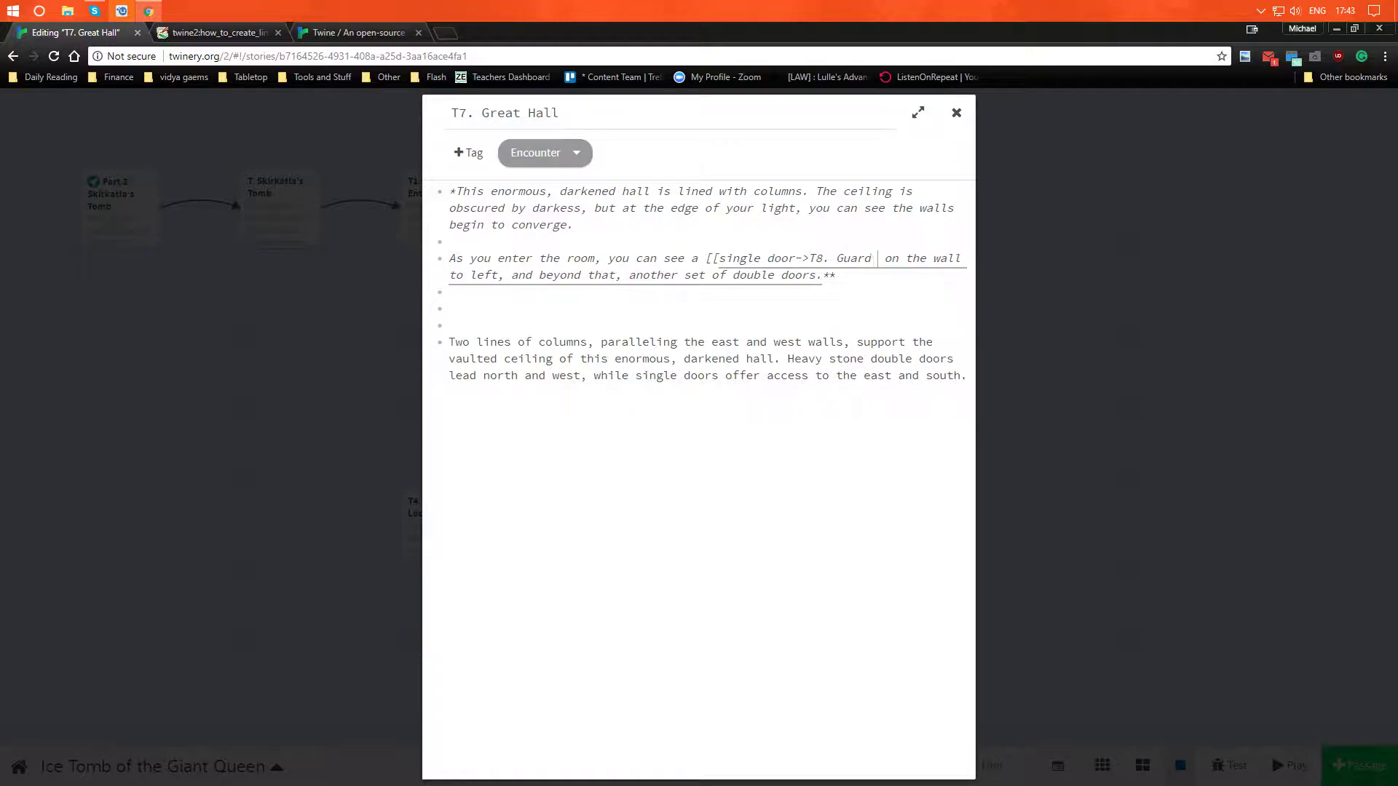
pyautogui.write('s]]')
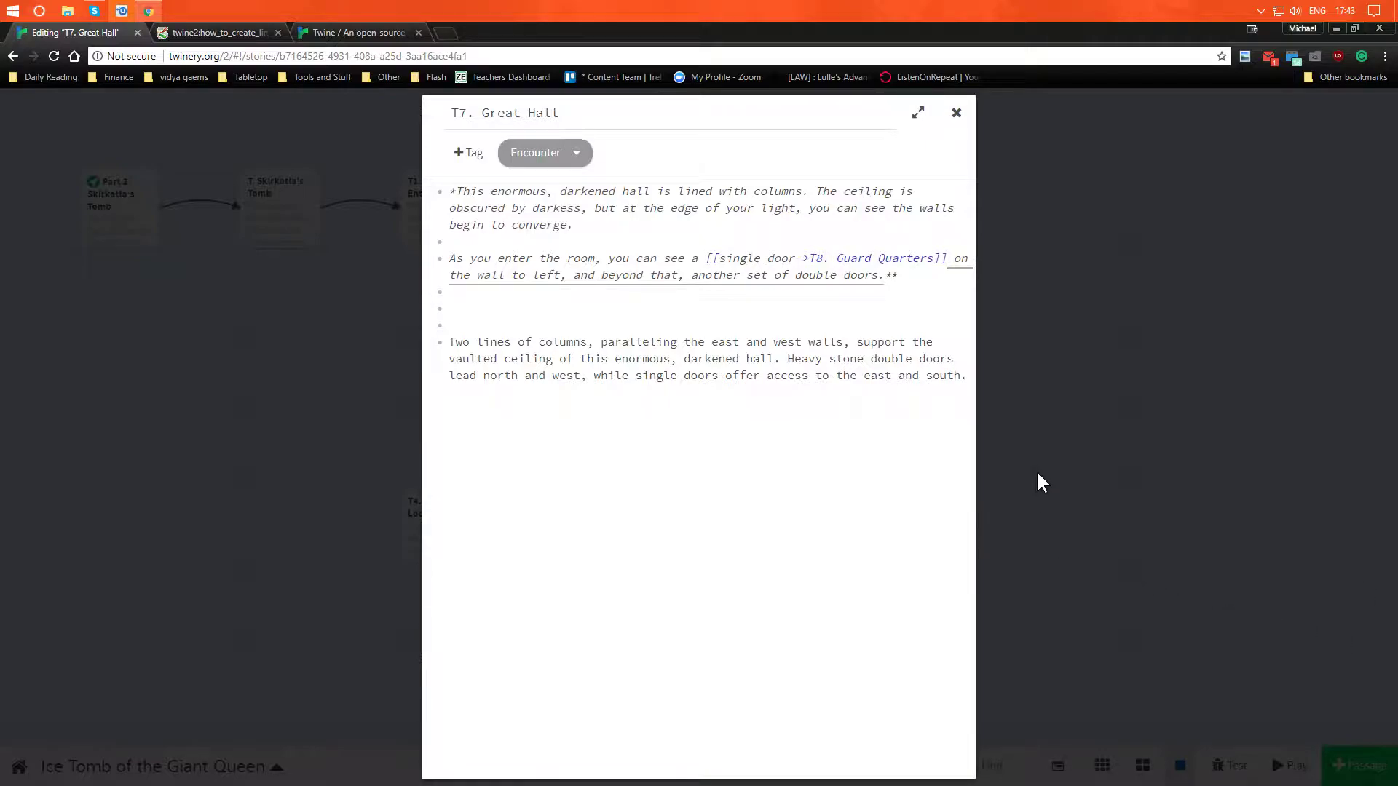
pyautogui.click(942, 118)
pyautogui.click(953, 117)
pyautogui.click(998, 191)
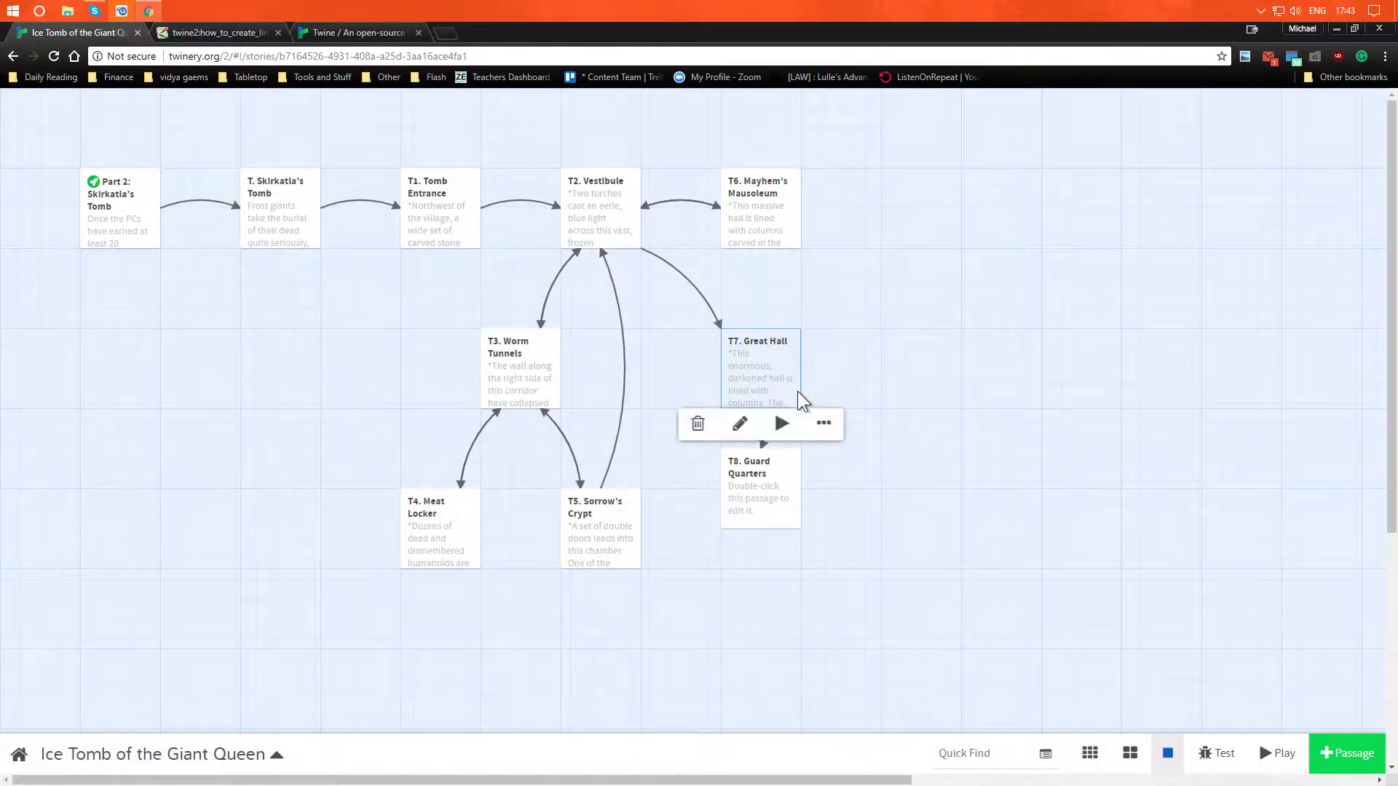
# - Rearrange the story map, moving T8. Guard Quarters into line with T5 and T3. Worm Tunnels directly above T4
pyautogui.moveTo(772, 513)
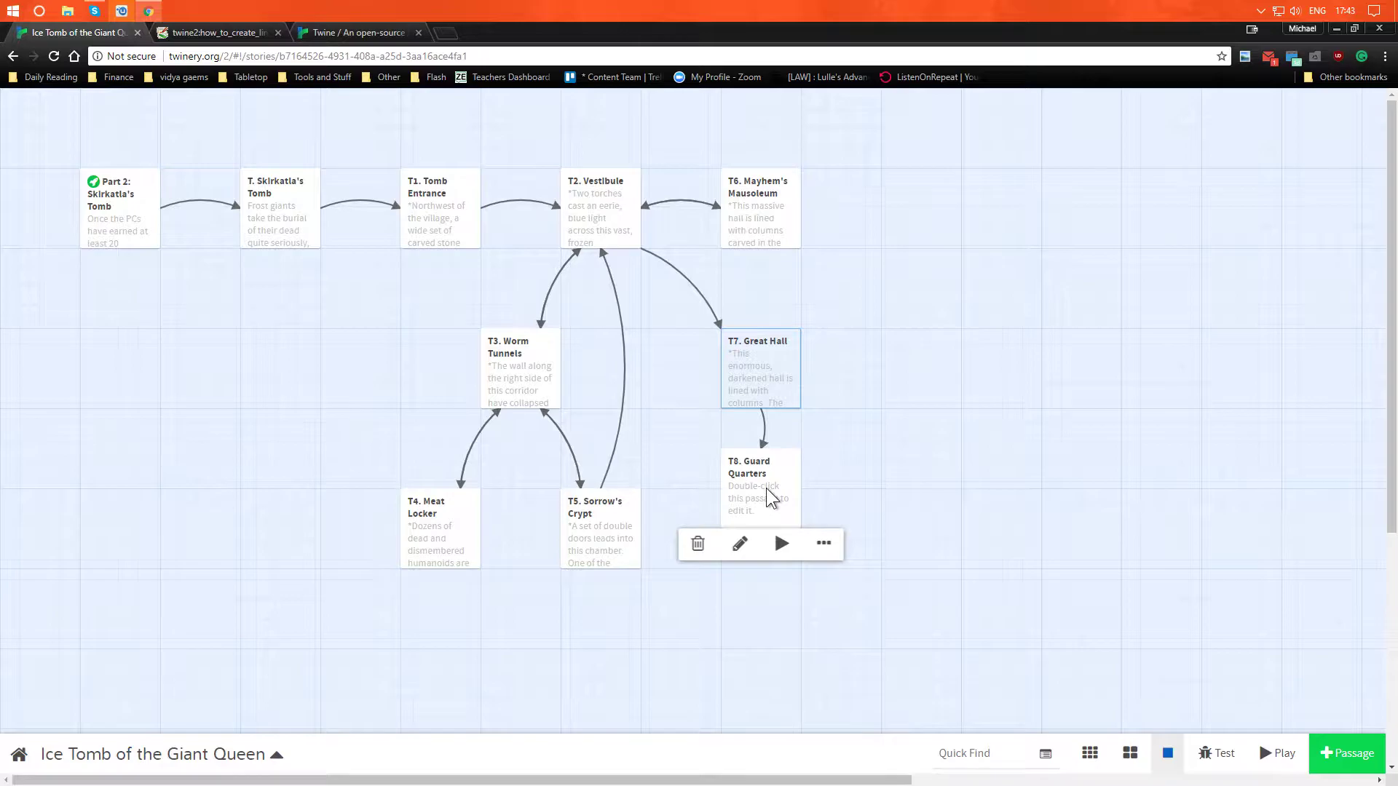
pyautogui.moveTo(771, 501); pyautogui.dragTo(770, 542)
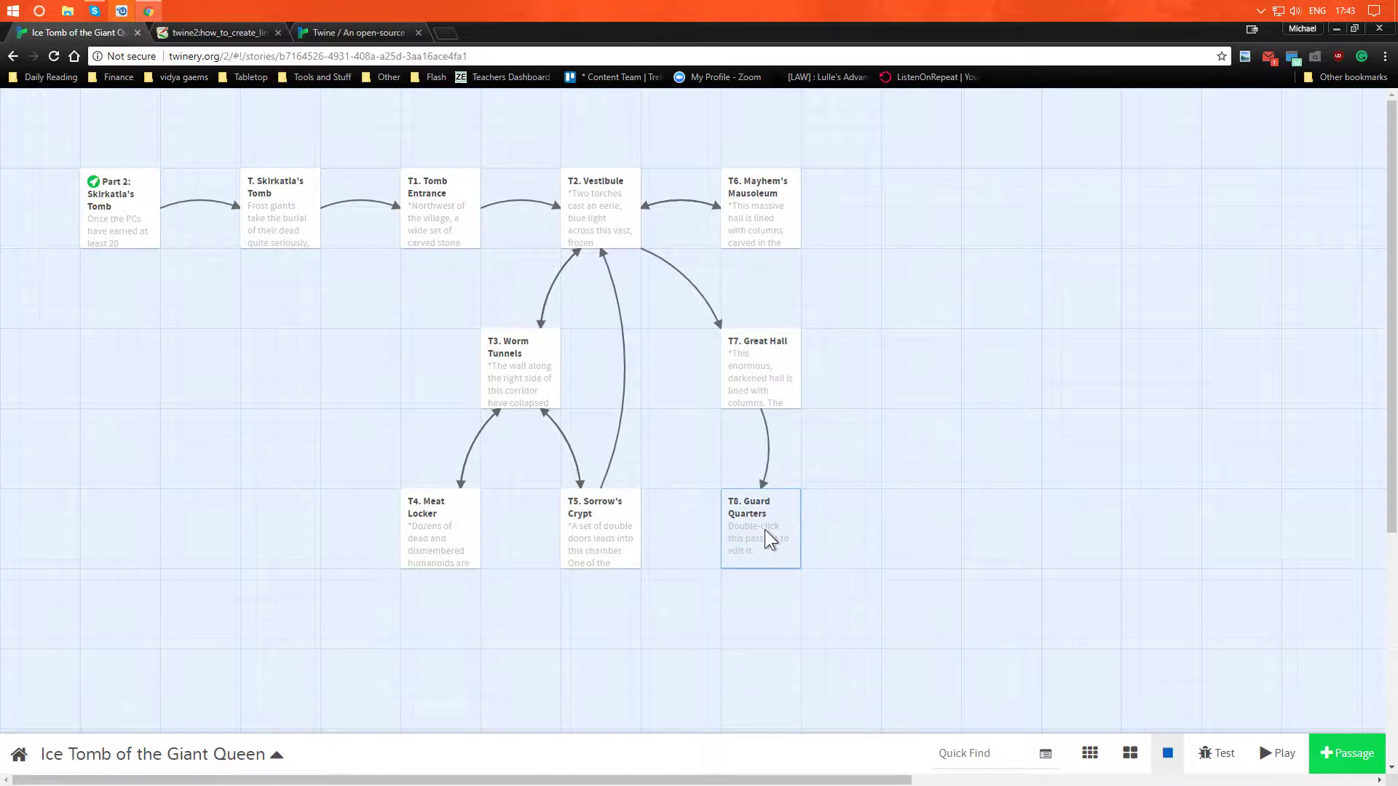
pyautogui.moveTo(514, 384)
pyautogui.moveTo(514, 384); pyautogui.dragTo(440, 377)
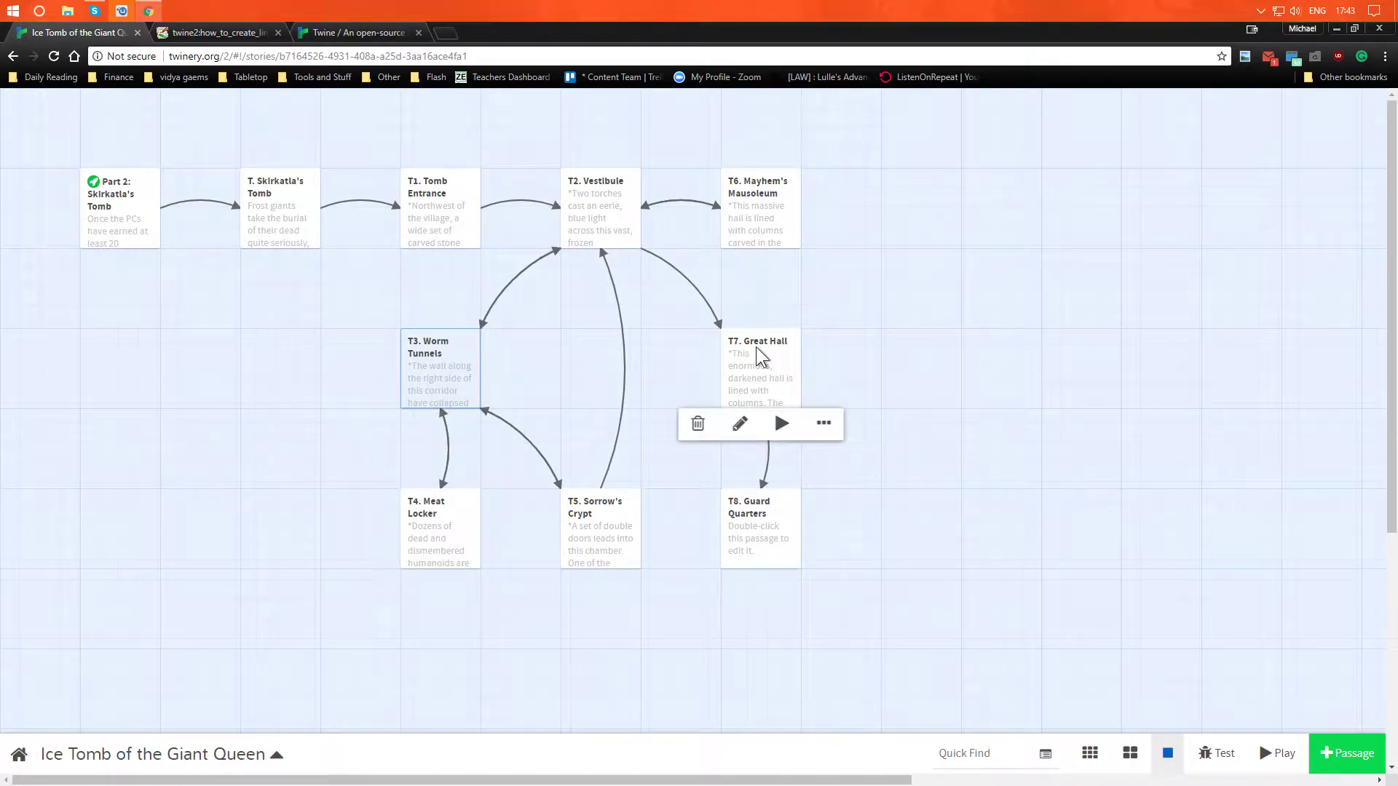
# - Review the T7. Great Hall passage, test the story from it and follow its "single door" link
pyautogui.doubleClick(775, 373)
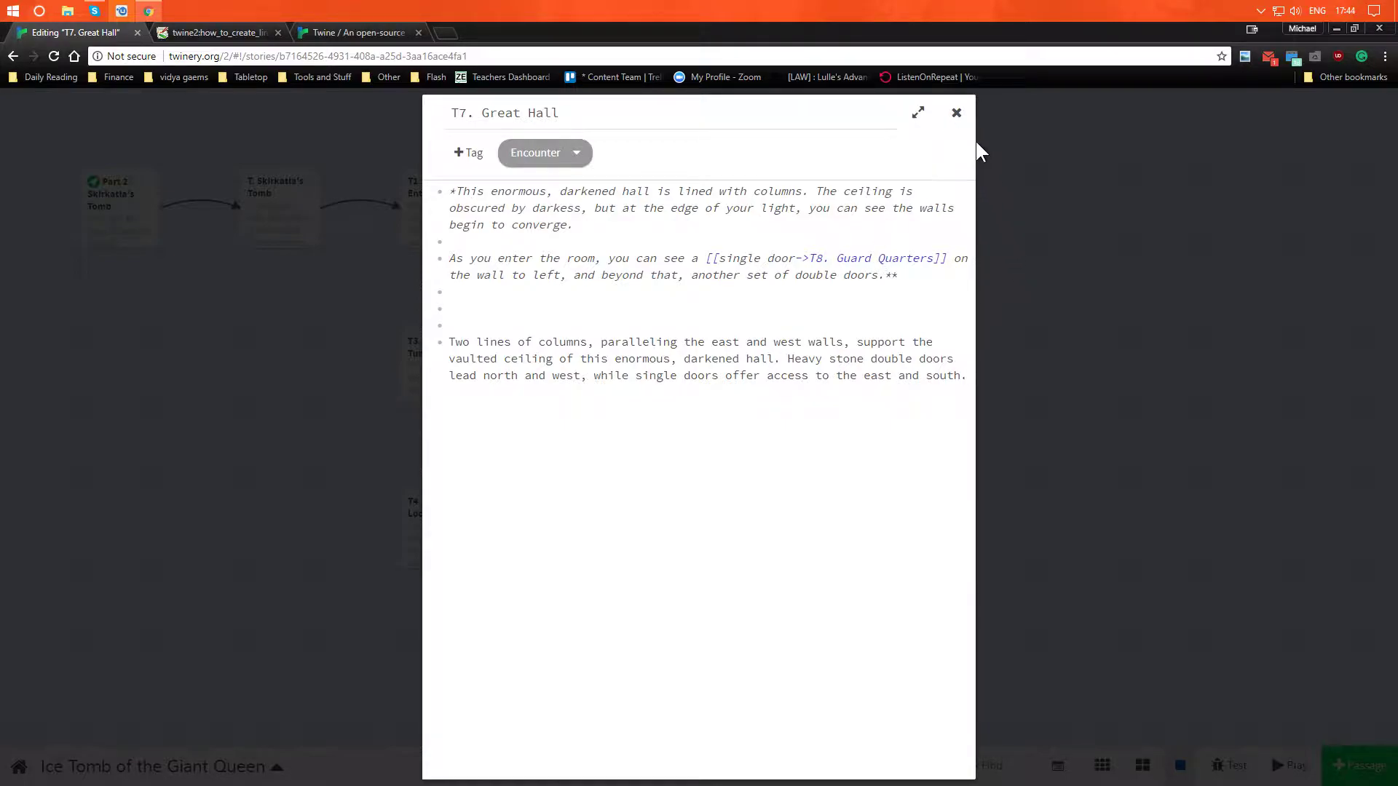
pyautogui.click(956, 112)
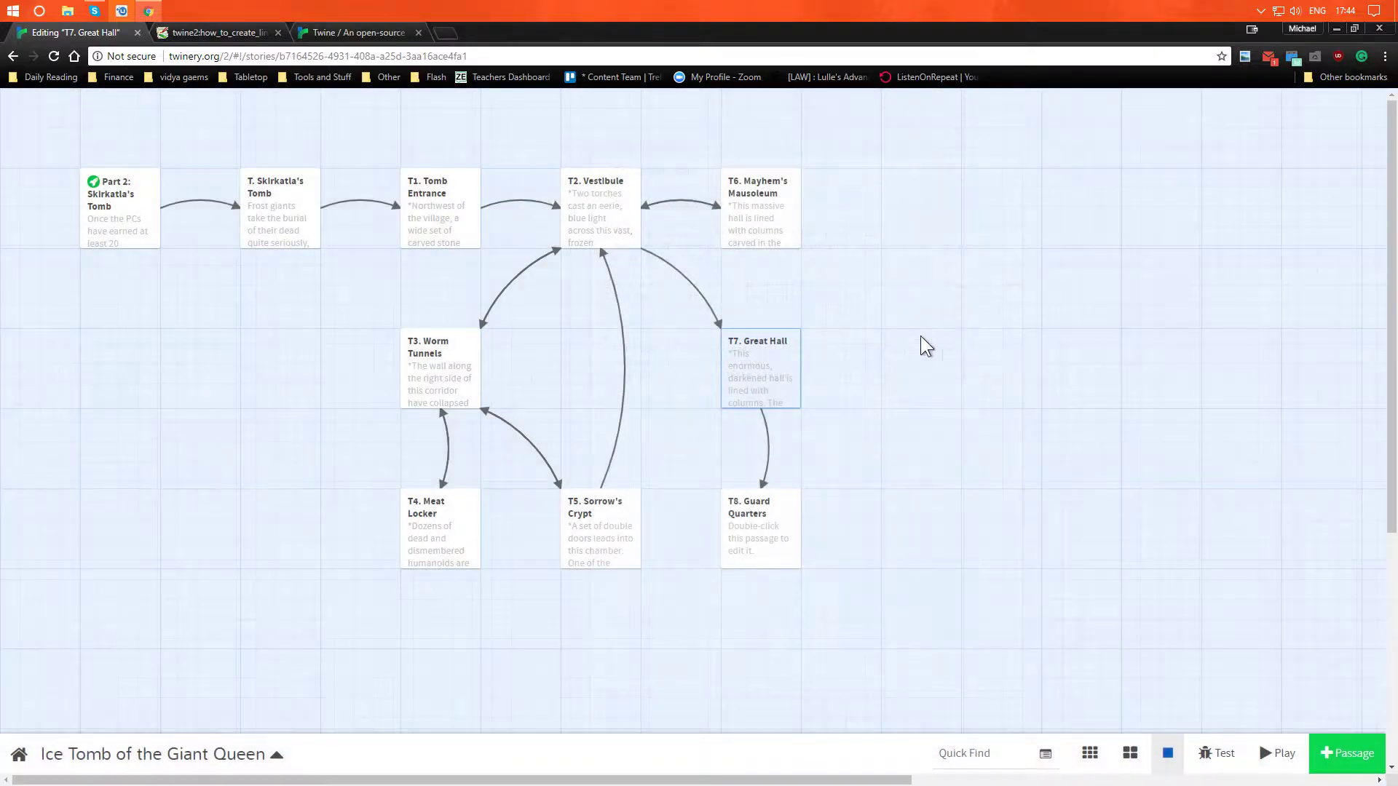
pyautogui.moveTo(758, 386)
pyautogui.click(781, 425)
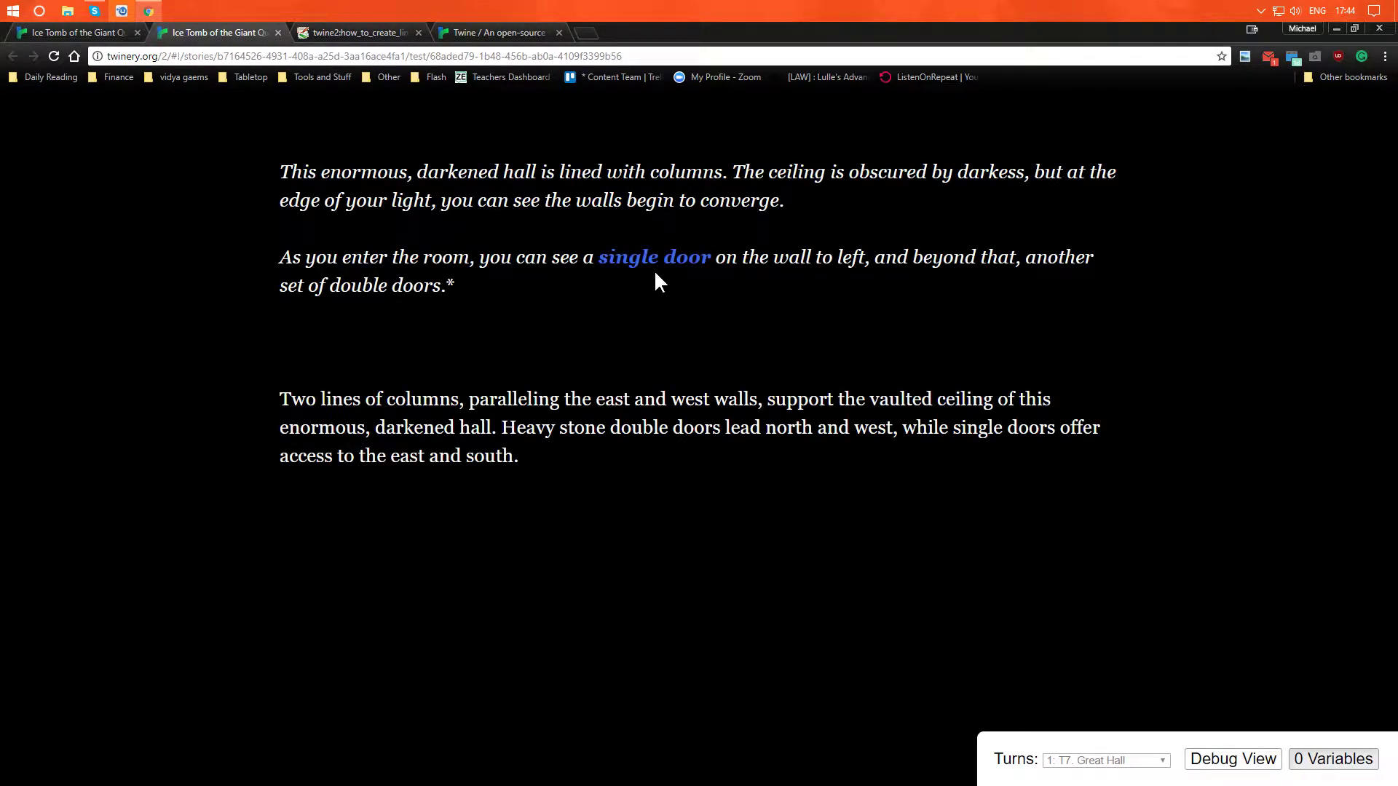
pyautogui.click(655, 256)
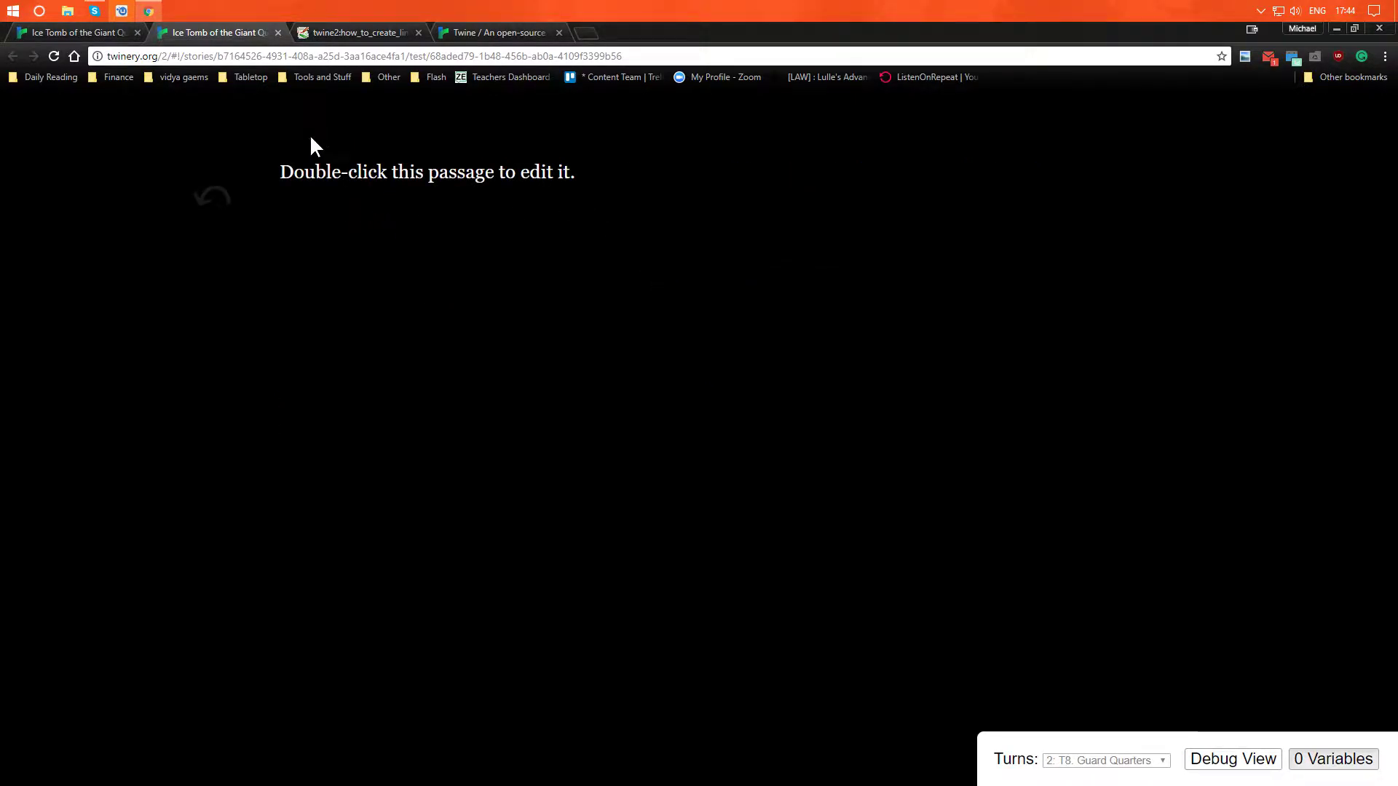
pyautogui.click(278, 32)
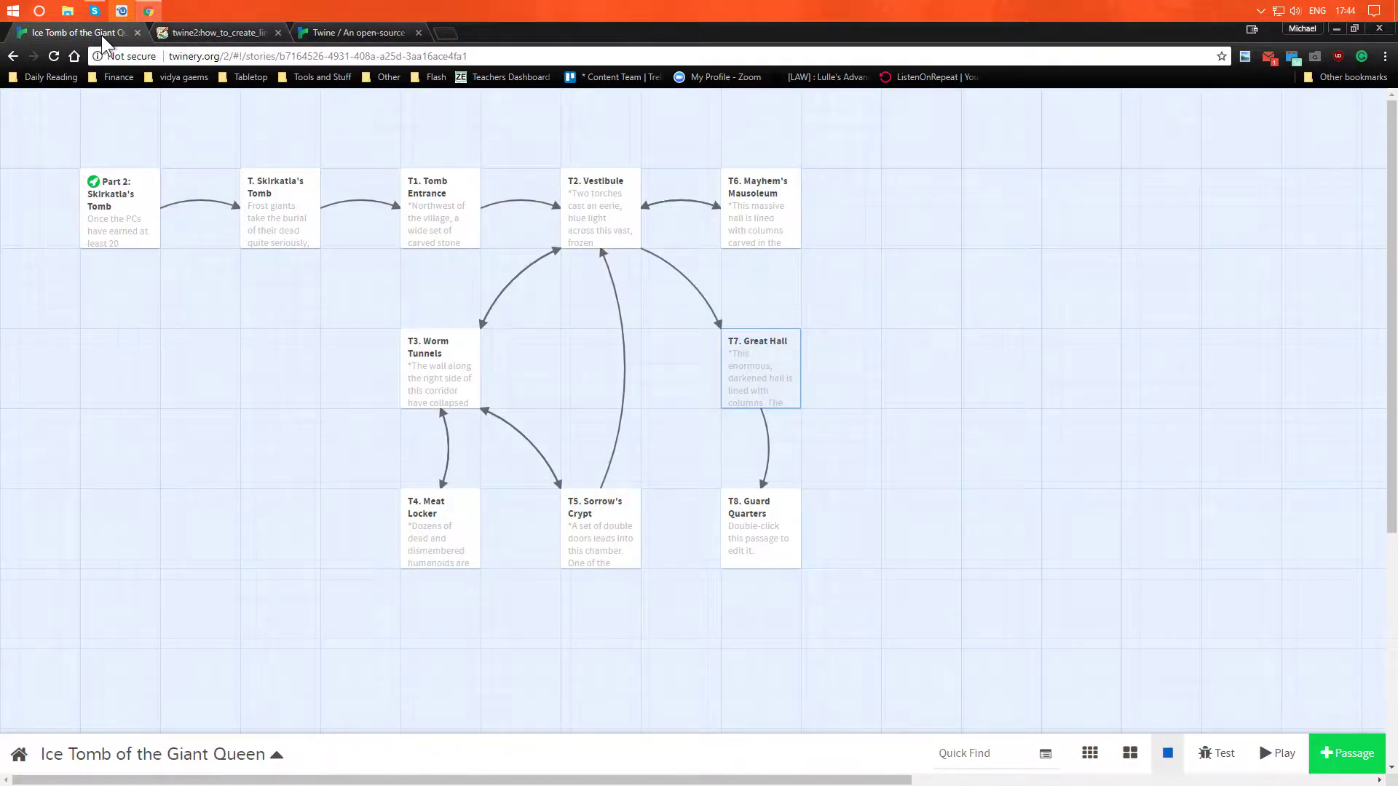
# - Open the T7. Great Hall passage and remove the asterisks after "another set of double doors."
pyautogui.doubleClick(780, 388)
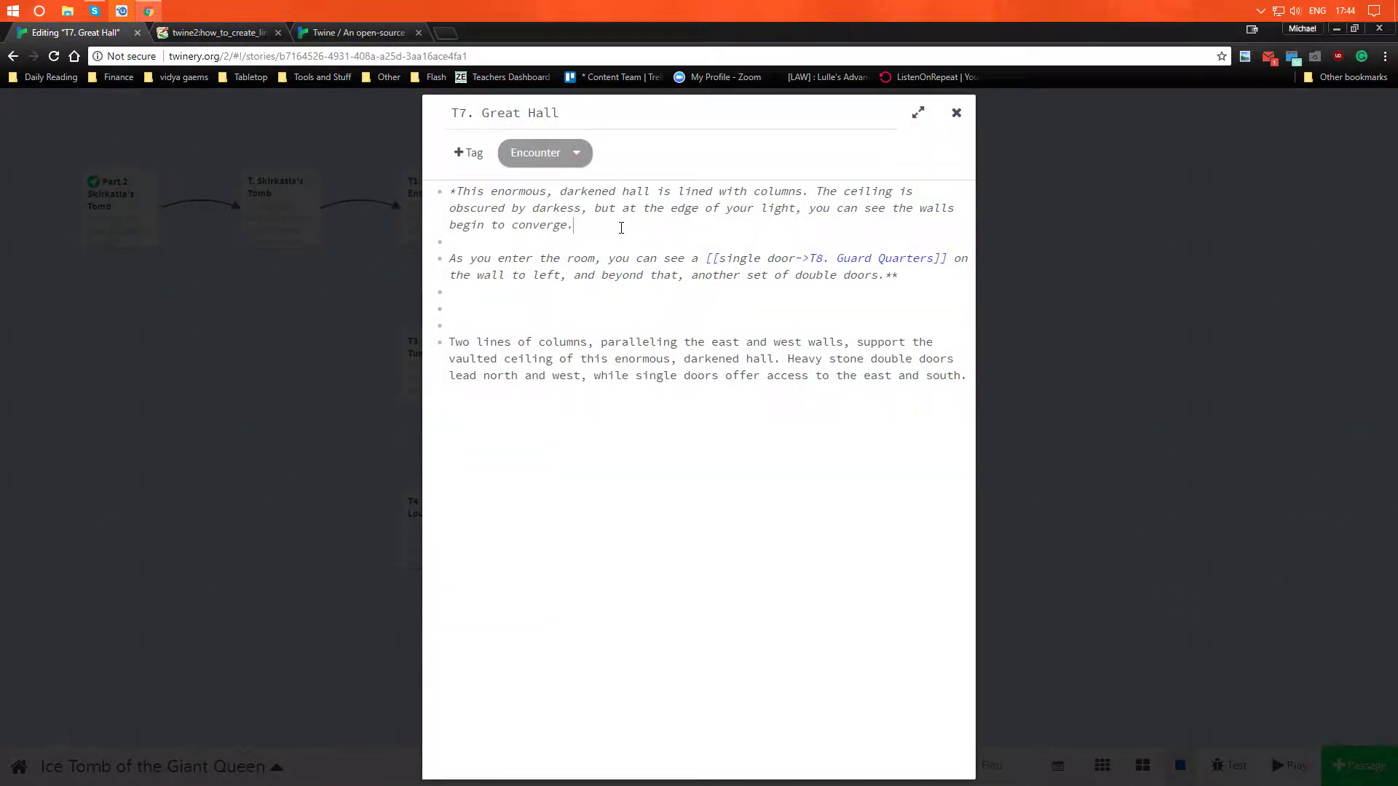
pyautogui.press('BackSpace')
pyautogui.write('As you get')
pyautogui.press('BackSpace')
pyautogui.press('BackSpace')
pyautogui.press('BackSpace')
pyautogui.press('BackSpace')
pyautogui.press('BackSpace')
pyautogui.press('BackSpace')
pyautogui.press('BackSpace')
pyautogui.press('BackSpace')
pyautogui.press('BackSpace')
pyautogui.press('BackSpace')
pyautogui.click(903, 273)
pyautogui.press('BackSpace')
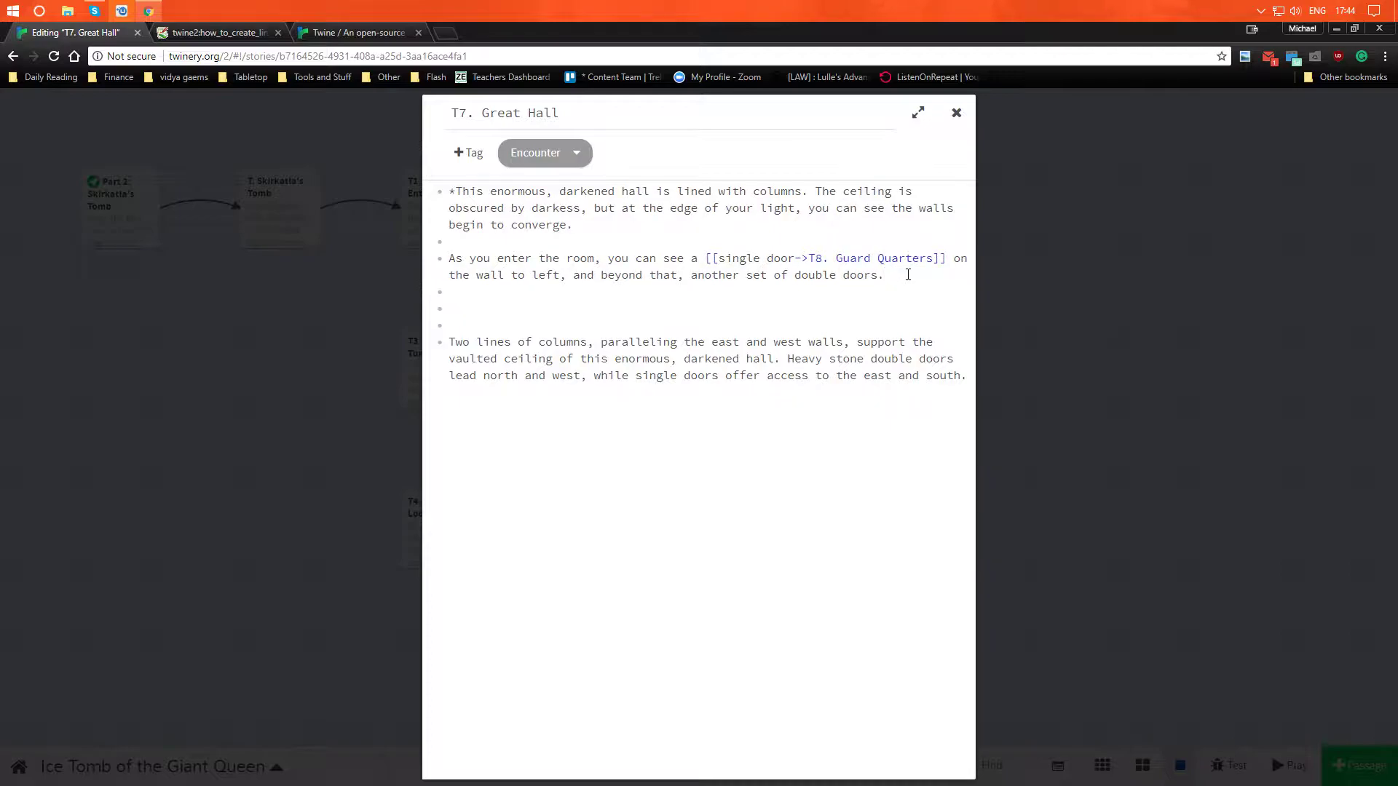
# - Start a paragraph above the pasted description with "Continue deeper into the room, you"
pyautogui.press('Down')
pyautogui.press('Down')
pyautogui.write('As you')
pyautogui.press('BackSpace')
pyautogui.press('BackSpace')
pyautogui.press('BackSpace')
pyautogui.press('BackSpace')
pyautogui.press('BackSpace')
pyautogui.write('Continue deepinto')
pyautogui.press('BackSpace')
pyautogui.press('BackSpace')
pyautogui.press('BackSpace')
pyautogui.press('BackSpace')
pyautogui.write('er into the room, you ')
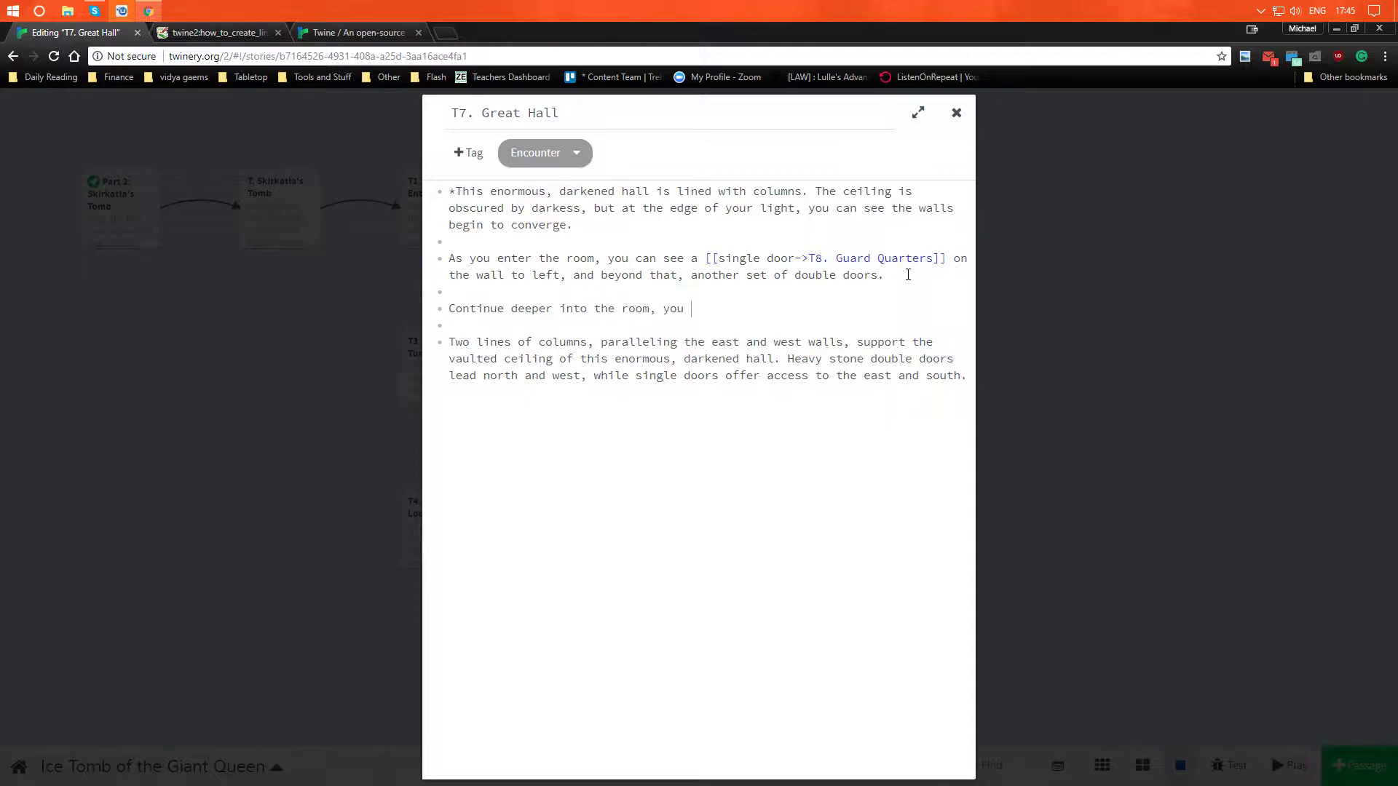
pyautogui.write('see a')
# - Continue the paragraph with "see three doors. At the end of the hall is a set of massive double doors"
pyautogui.press('BackSpace')
pyautogui.write('three doors.  At the end of the hall ')
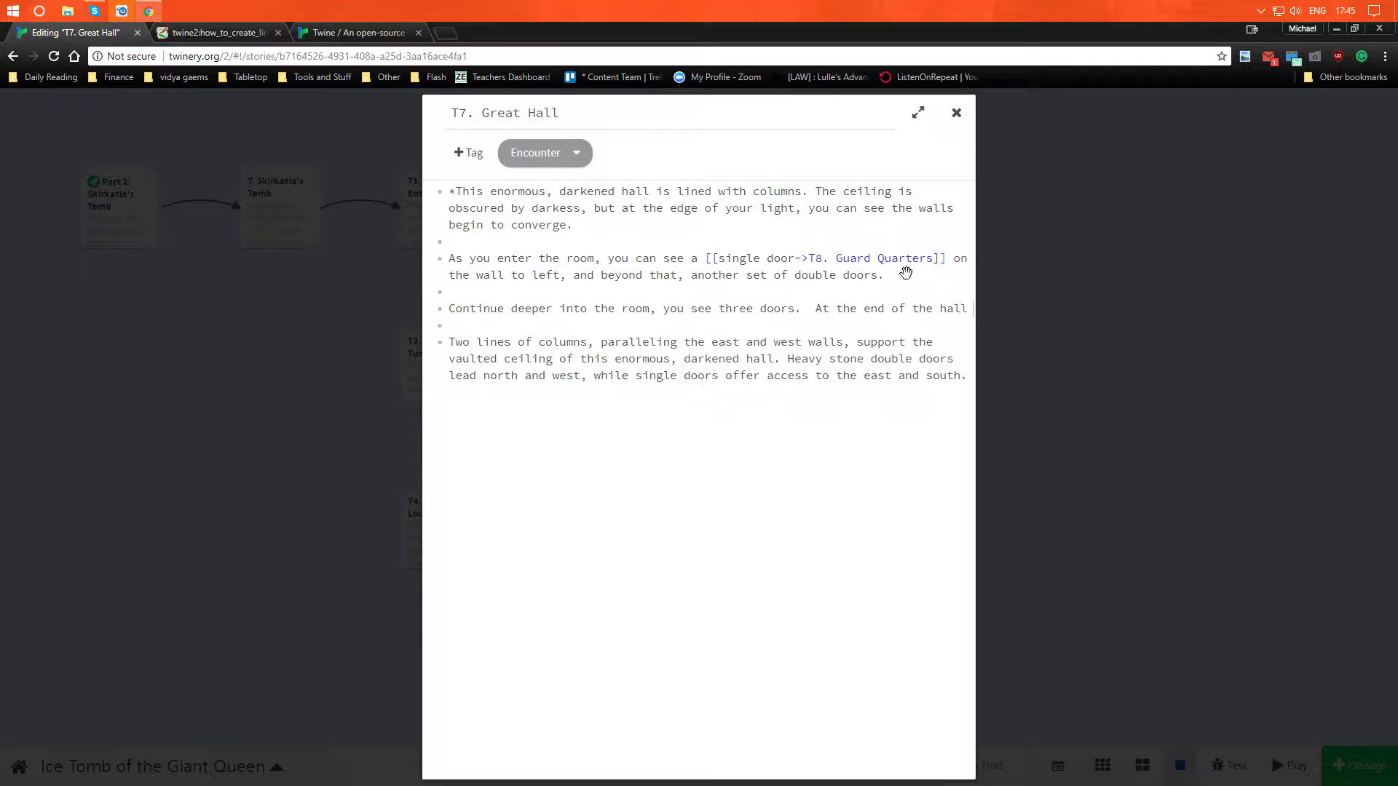
pyautogui.write('is a set of')
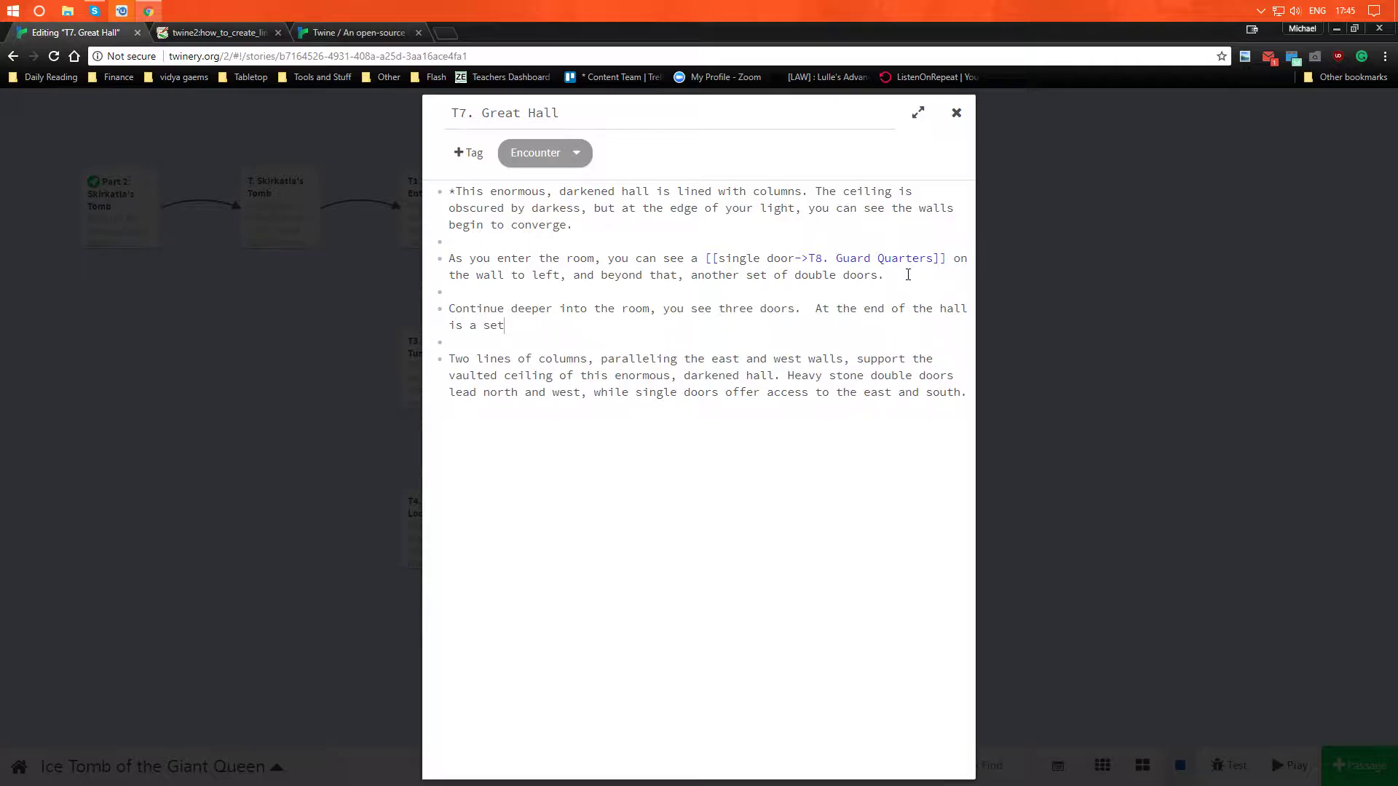
pyautogui.write('massive double doors.  A similar se tof')
# - End the sentence with a period and add "A similar set of doors is set it the wall on the"
pyautogui.press('BackSpace')
pyautogui.press('BackSpace')
pyautogui.press('BackSpace')
pyautogui.press('BackSpace')
pyautogui.write('t f')
pyautogui.press('BackSpace')
pyautogui.write('f ')
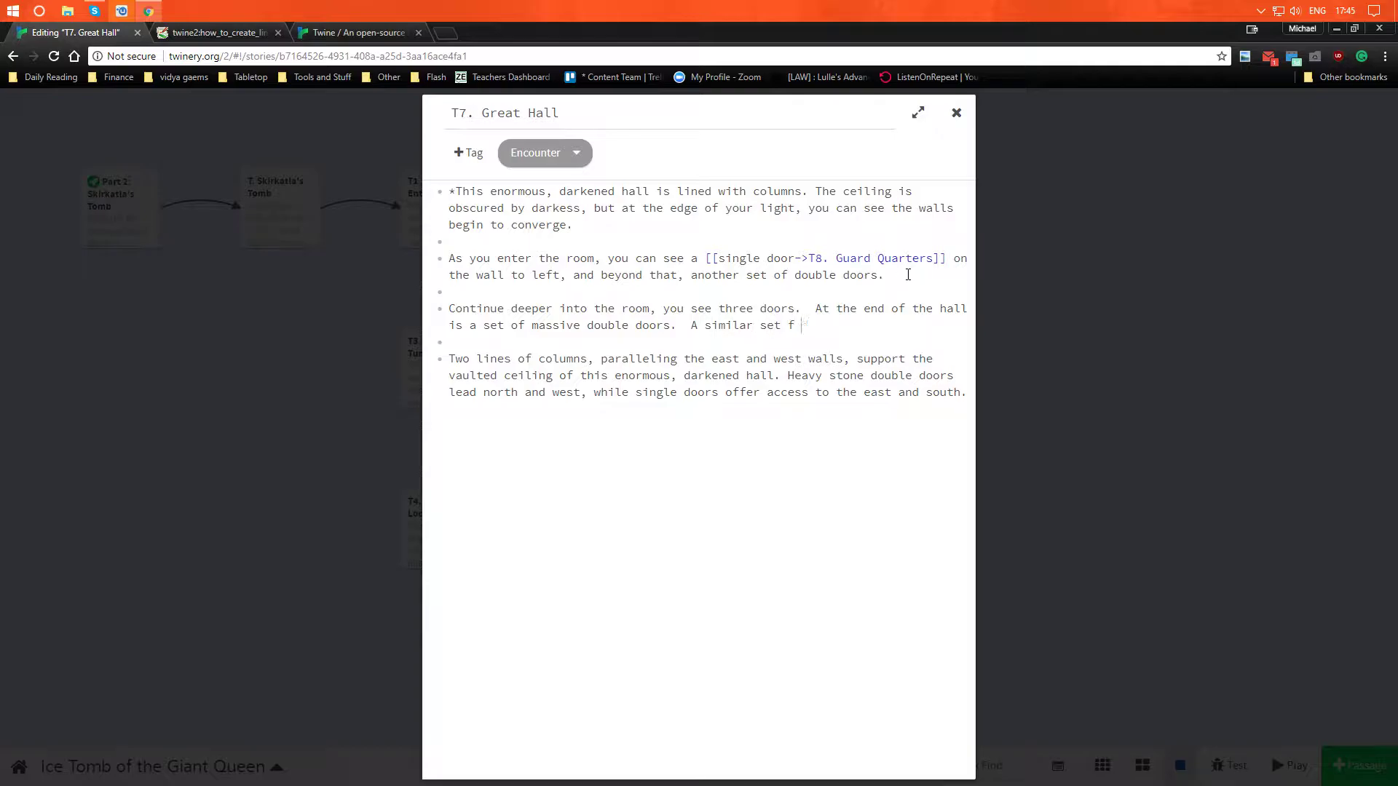
pyautogui.write('df doors ')
pyautogui.write('s')
pyautogui.press('BackSpace')
pyautogui.write('is set i')
pyautogui.write('n the')
pyautogui.press('BackSpace')
pyautogui.press('BackSpace')
pyautogui.press('BackSpace')
pyautogui.press('BackSpace')
pyautogui.press('BackSpace')
pyautogui.write('t the wall on the ')
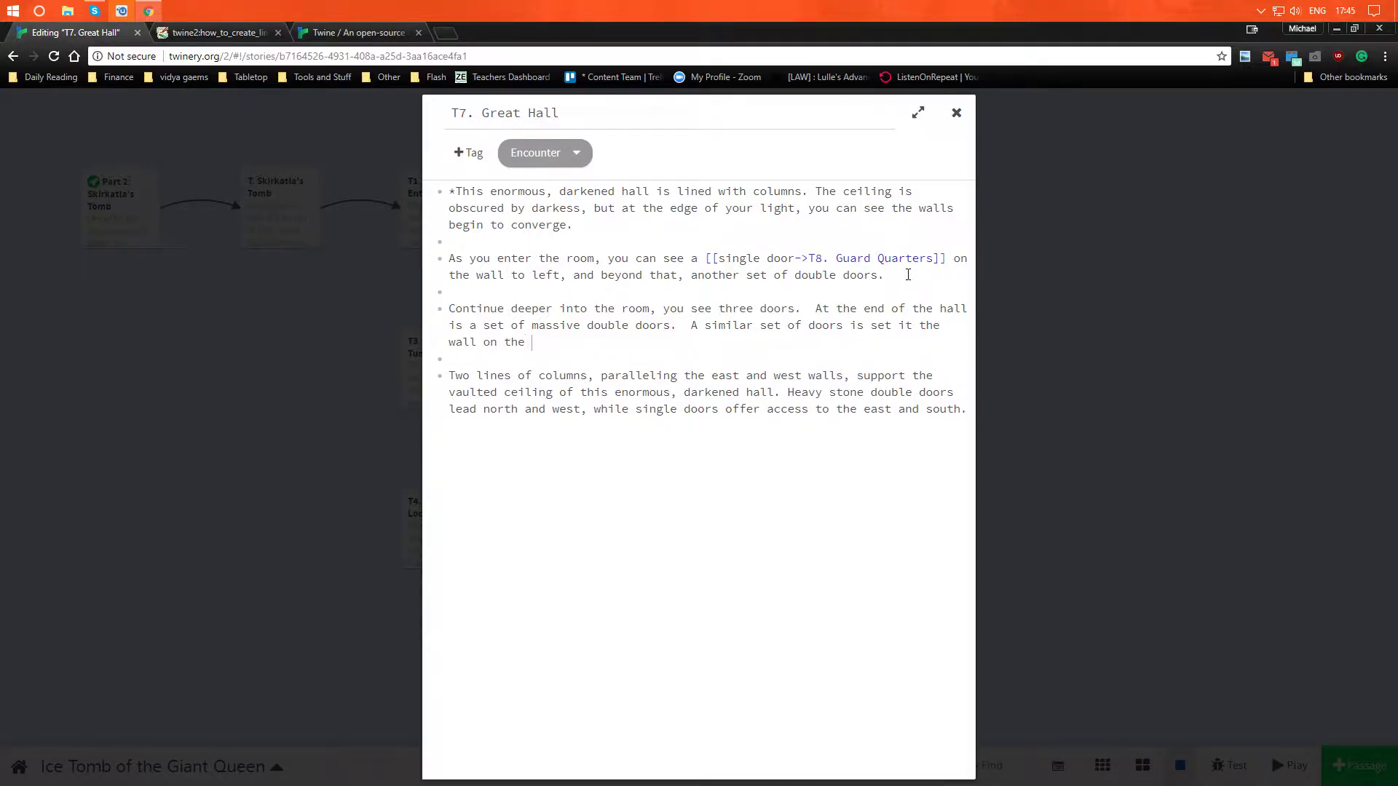
pyautogui.write('right.  A smalle')
# - Complete the paragraph with "right. A smaller, single door is set into the wall on the right."
pyautogui.press('BackSpace')
pyautogui.press('BackSpace')
pyautogui.press('BackSpace')
pyautogui.press('BackSpace')
pyautogui.press('BackSpace')
pyautogui.press('BackSpace')
pyautogui.press('BackSpace')
pyautogui.press('BackSpace')
pyautogui.press('BackSpace')
pyautogui.write('A smaller, single door')
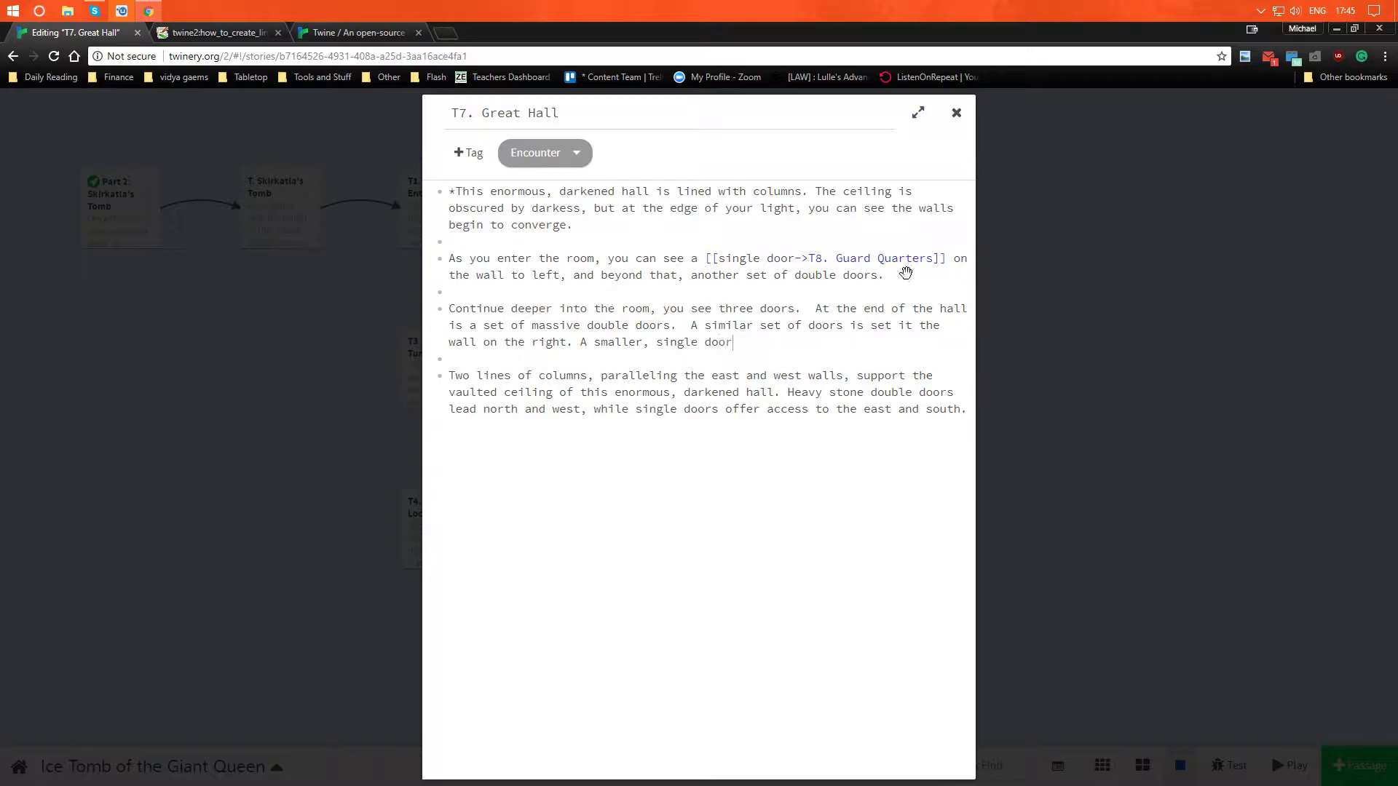
pyautogui.write(' is set into the wall on')
pyautogui.write(' ght')
pyautogui.press('BackSpace')
pyautogui.press('BackSpace')
pyautogui.press('BackSpace')
pyautogui.press('BackSpace')
pyautogui.write('the right')
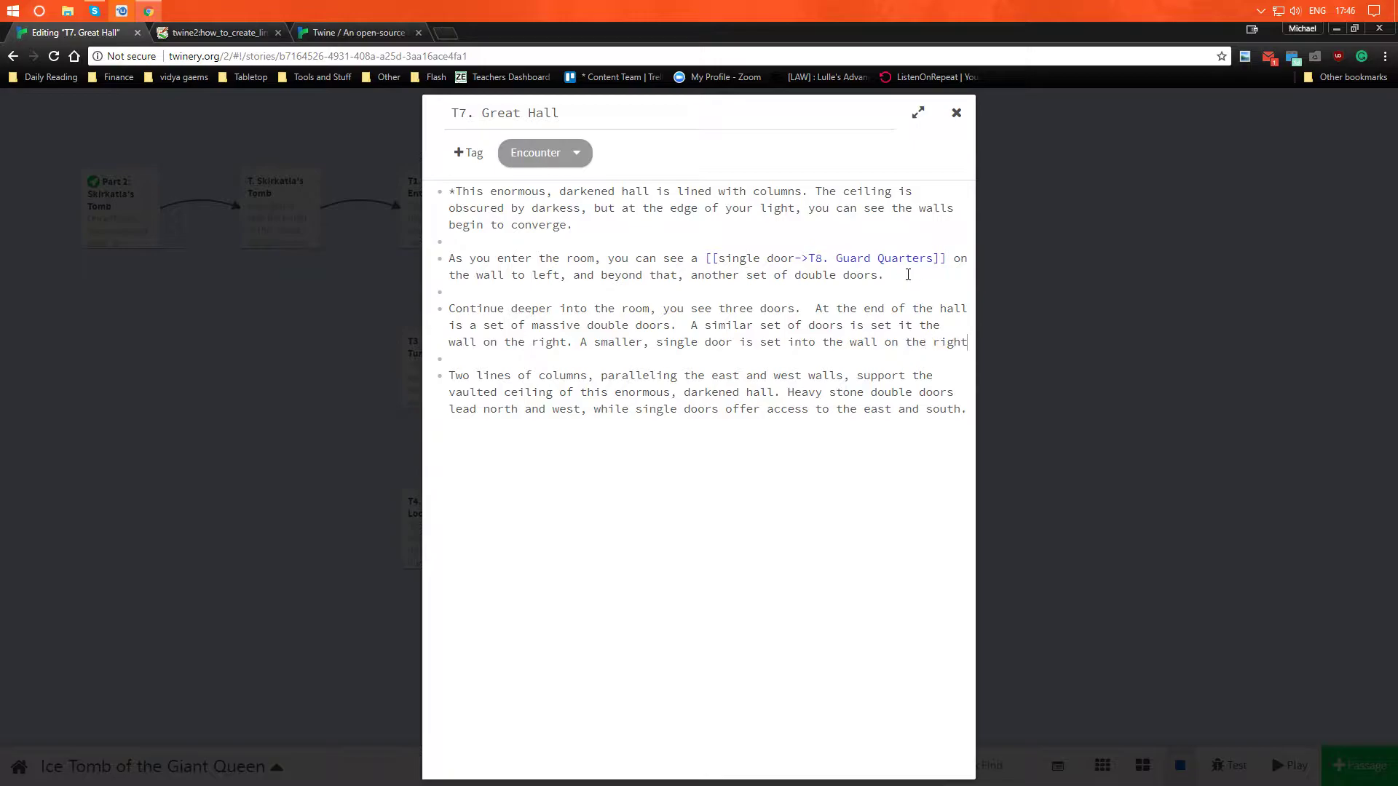
pyautogui.write('.')
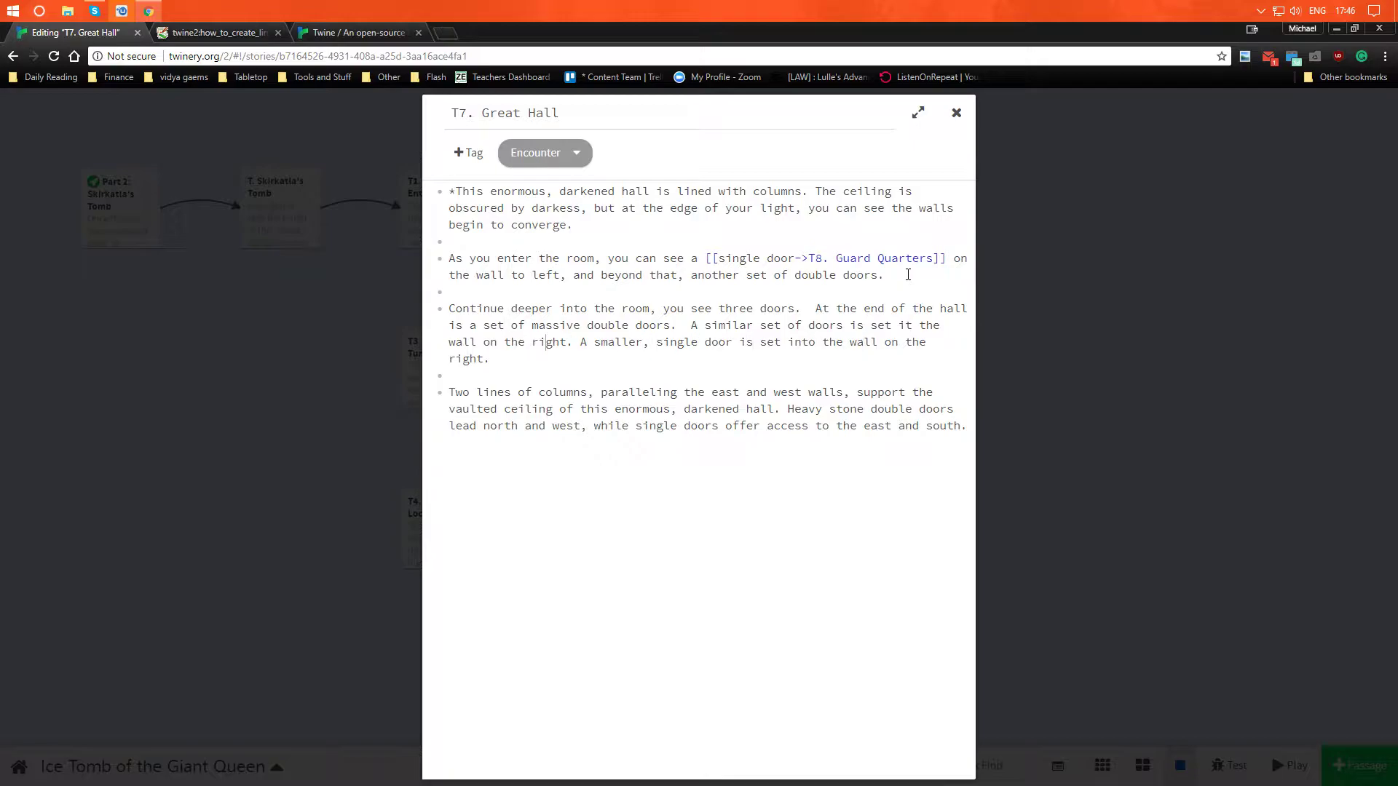
# - Change the wall side of the similar set of doors to "left" and end the paragraph with a closing italic asterisk
pyautogui.hotkey('shift', 'Right')
pyautogui.hotkey('shift', 'Right')
pyautogui.hotkey('shift', 'Right')
pyautogui.hotkey('shift', 'Right')
pyautogui.hotkey('shift', 'Right')
pyautogui.hotkey('shift', 'Right')
pyautogui.hotkey('shift', 'Left')
pyautogui.write('Lef')
pyautogui.press('BackSpace')
pyautogui.press('BackSpace')
pyautogui.press('BackSpace')
pyautogui.write('left')
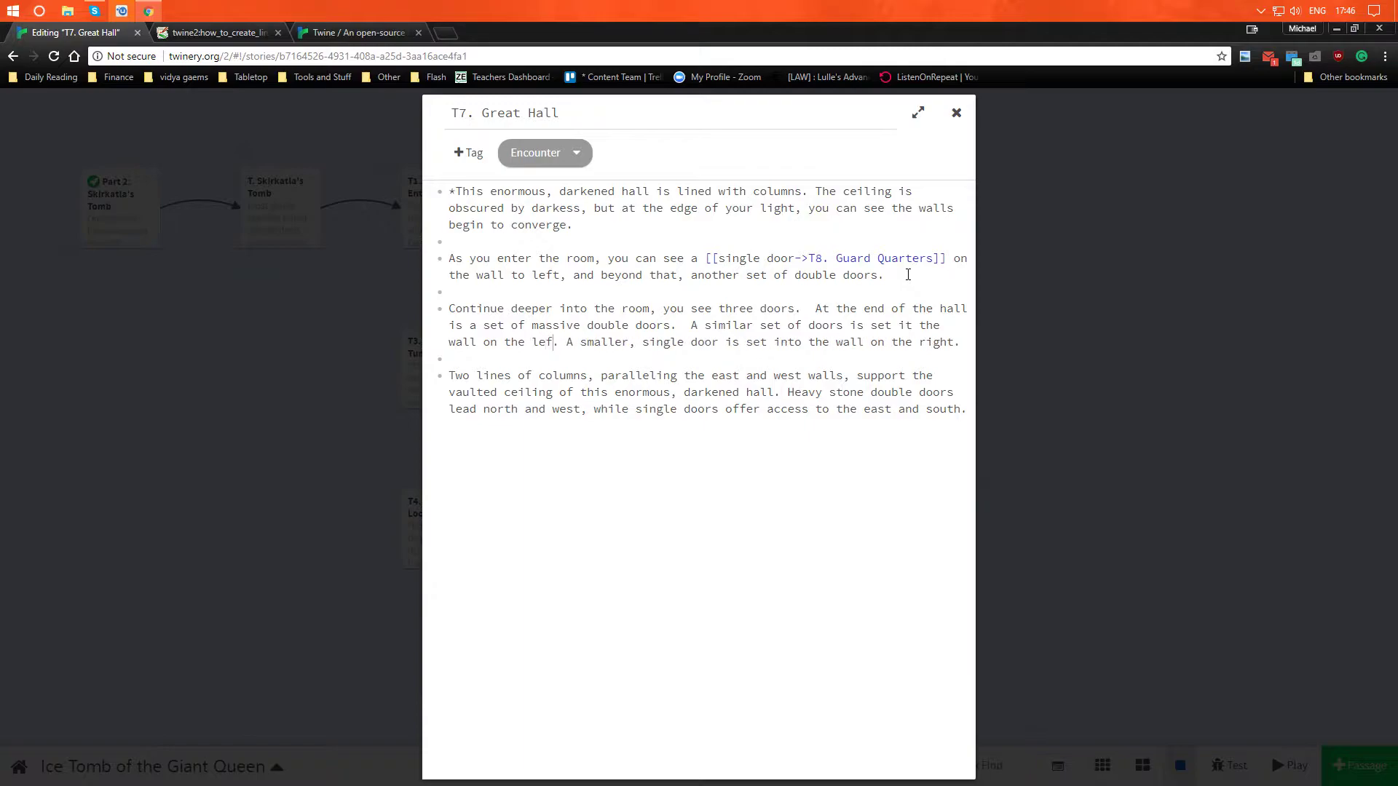
pyautogui.write('*')
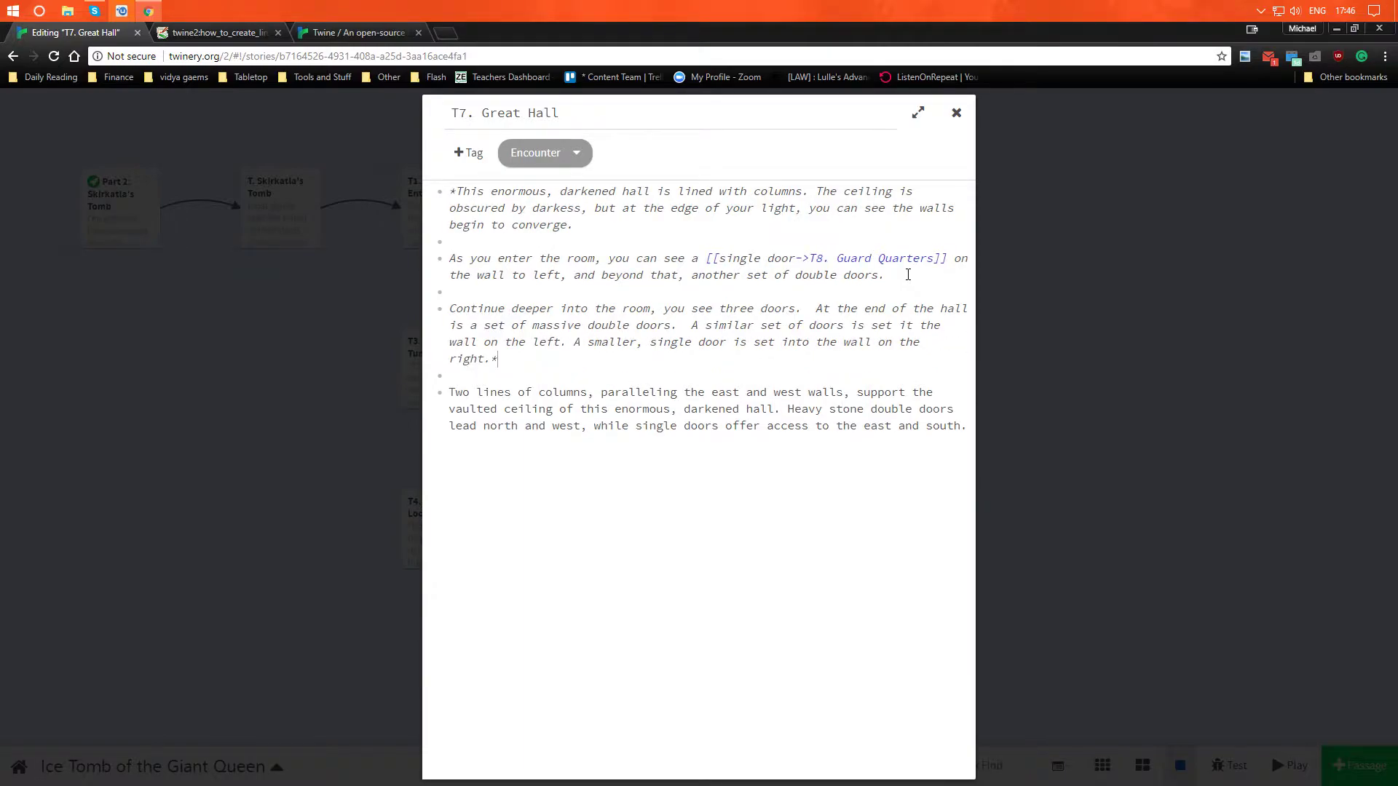